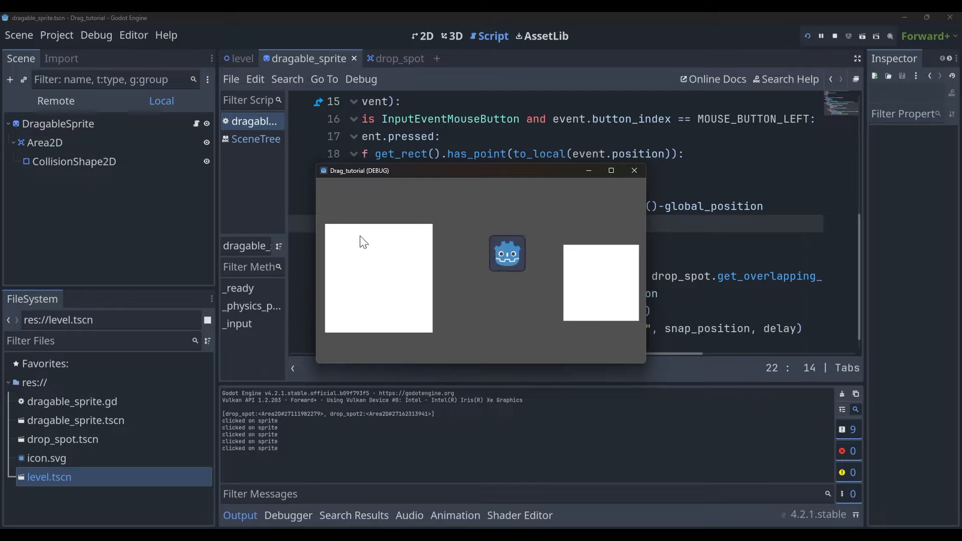
- Drag the Godot sprite onto the left and right squares in two test runs, closing the game each time
{"action": "left_click_drag", "start_coordinate": [362, 241], "coordinate": [348, 247]}
{"action": "left_click_drag", "start_coordinate": [379, 285], "coordinate": [638, 308]}
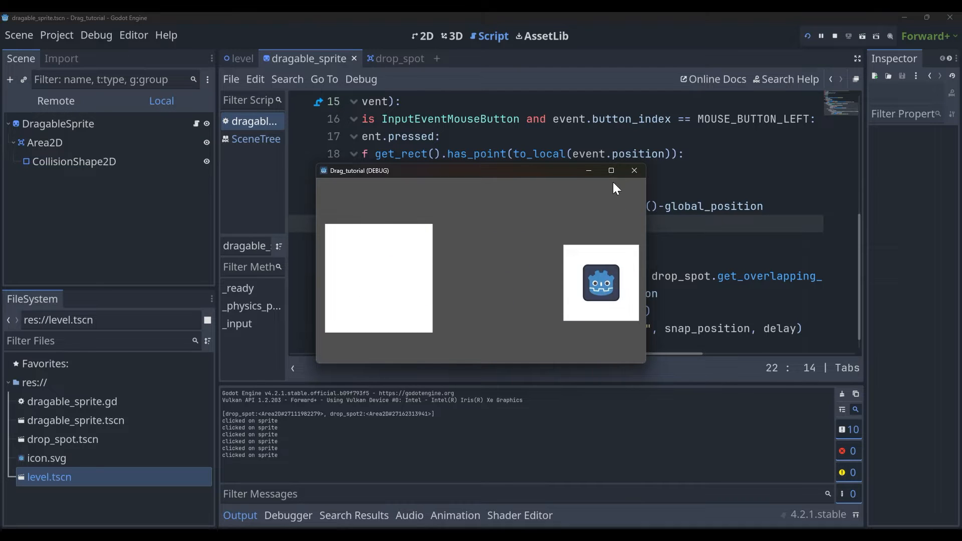
{"action": "left_click", "coordinate": [633, 170]}
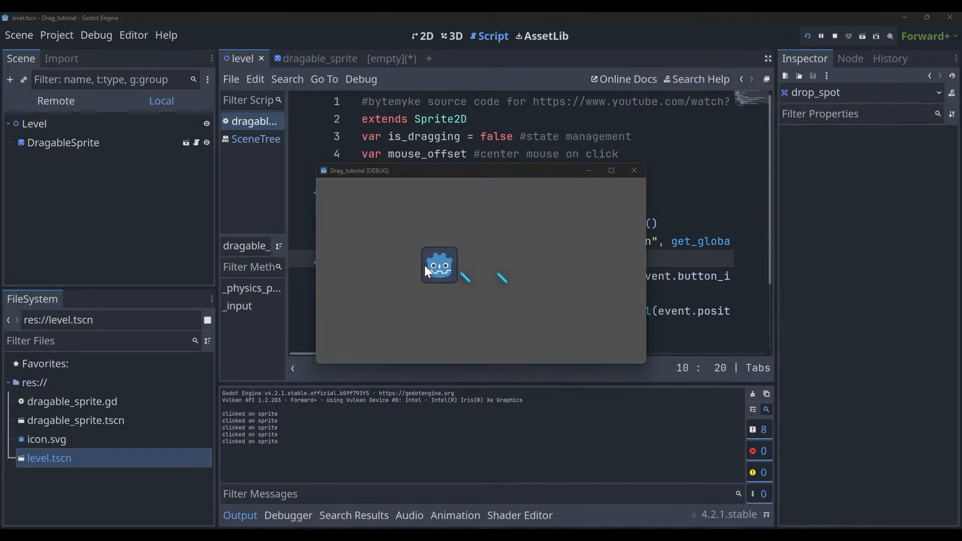
{"action": "mouse_move", "coordinate": [419, 260]}
{"action": "left_mouse_down"}
{"action": "mouse_move", "coordinate": [593, 235]}
{"action": "mouse_move", "coordinate": [461, 299]}
{"action": "mouse_move", "coordinate": [457, 284]}
{"action": "mouse_move", "coordinate": [511, 281]}
{"action": "left_mouse_up"}
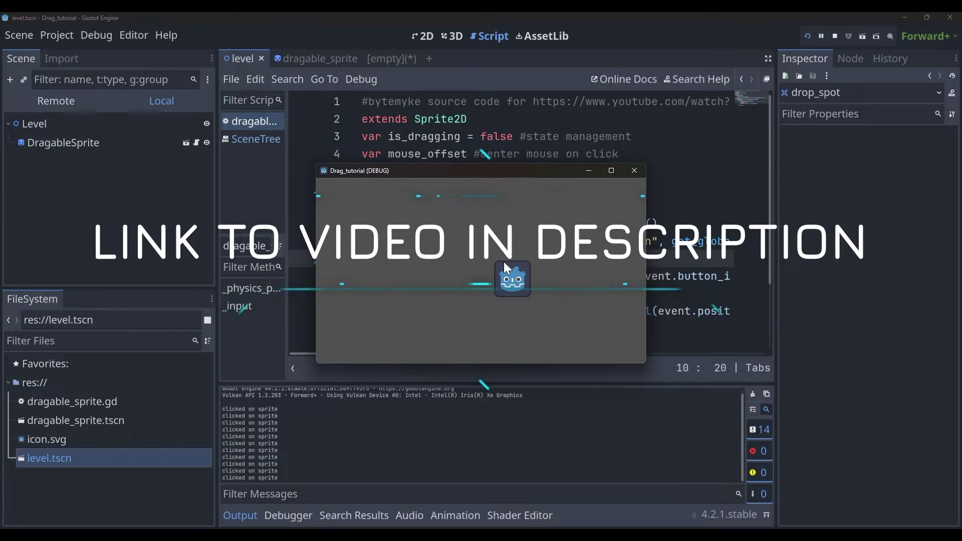
{"action": "left_click", "coordinate": [637, 173]}
{"action": "scroll", "coordinate": [538, 261], "scroll_direction": "down", "scroll_amount": 2}
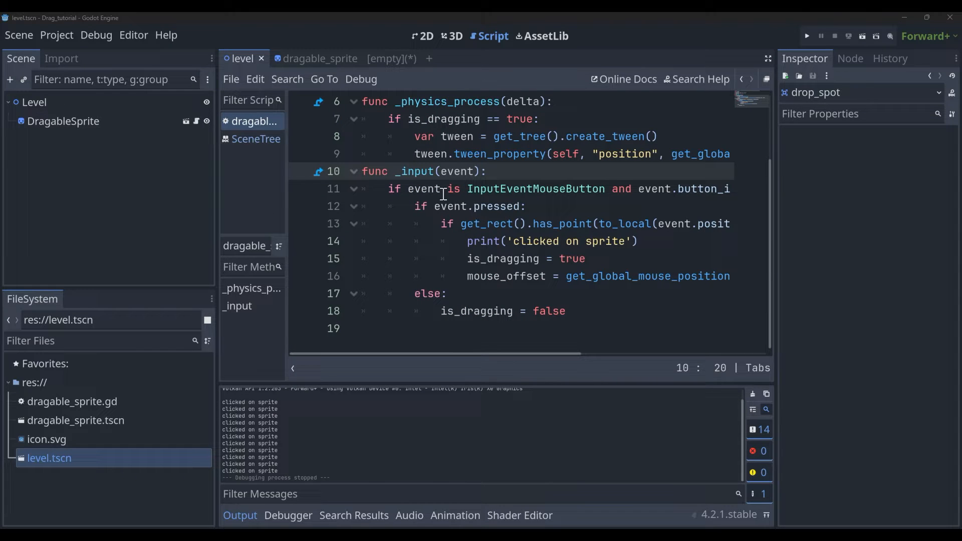
- Add an Area2D child to Level, rename it drop_spot and save the branch as drop_spot.tscn
{"action": "left_click", "coordinate": [423, 37]}
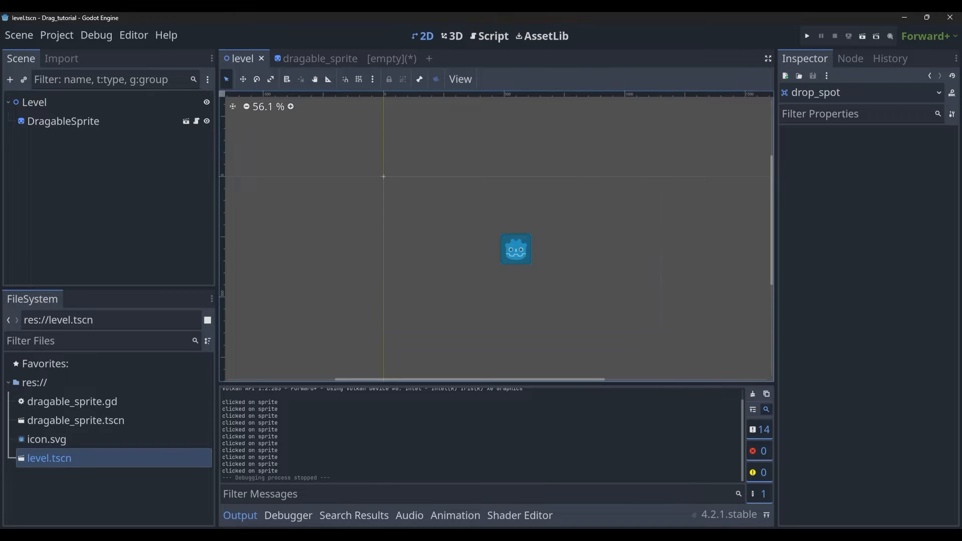
{"action": "left_click", "coordinate": [42, 103]}
{"action": "key", "text": "ctrl+a"}
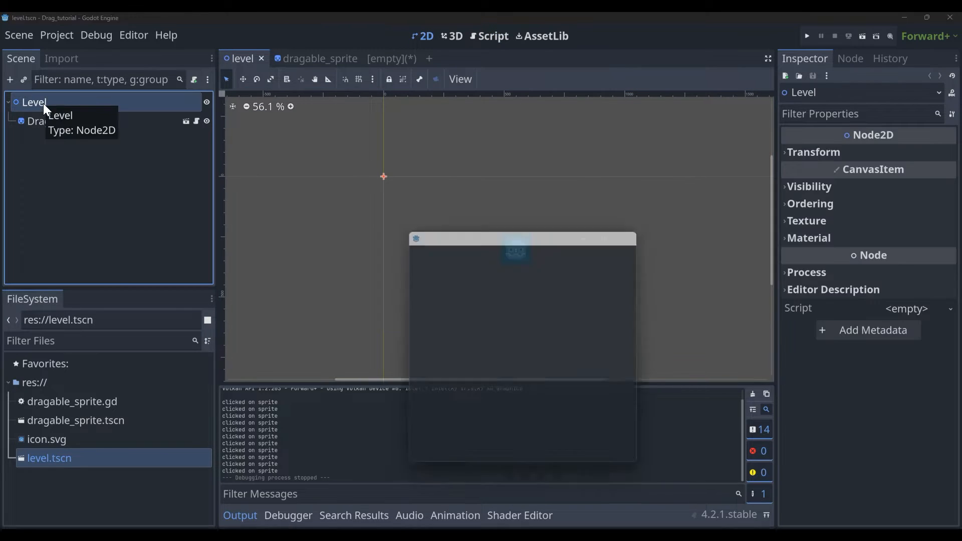
{"action": "type", "text": "area"}
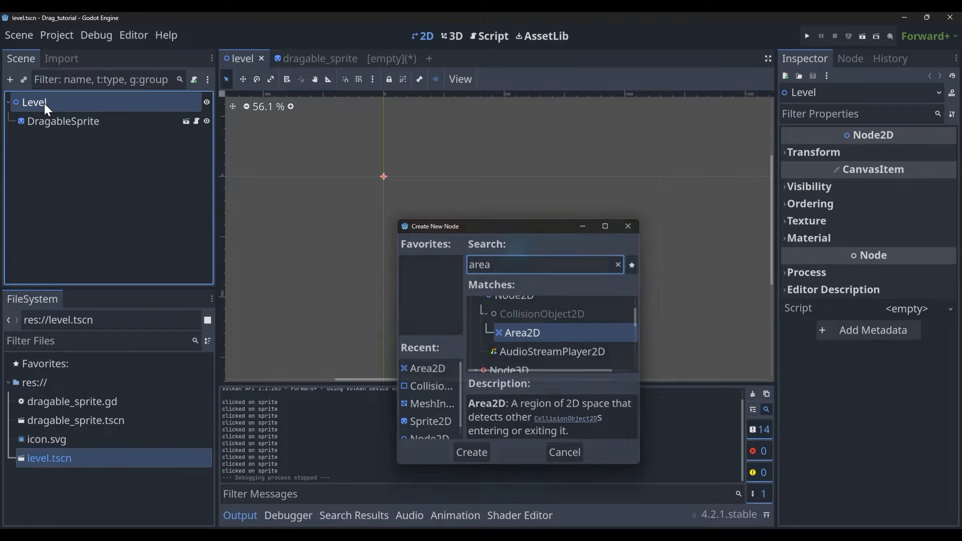
{"action": "key", "text": "Return"}
{"action": "double_click", "coordinate": [72, 138]}
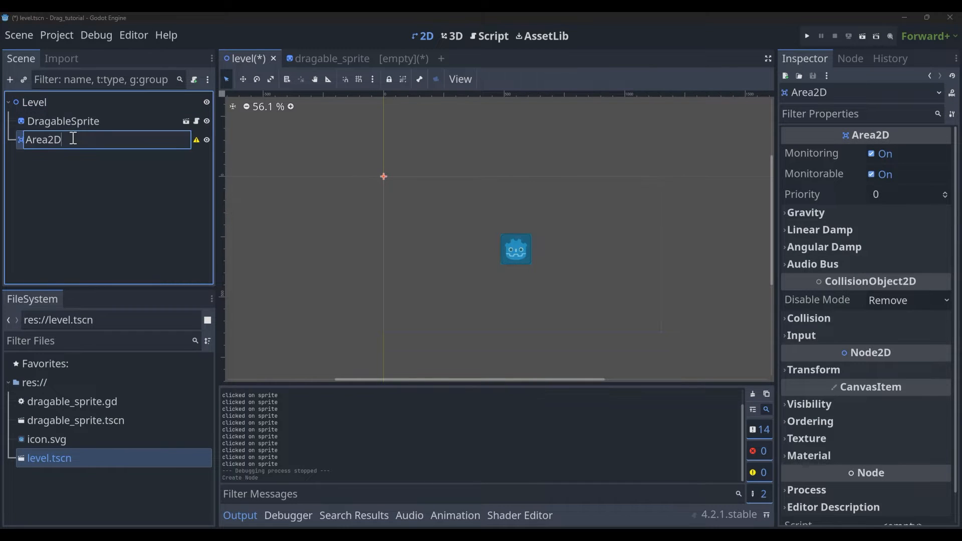
{"action": "type", "text": "dor"}
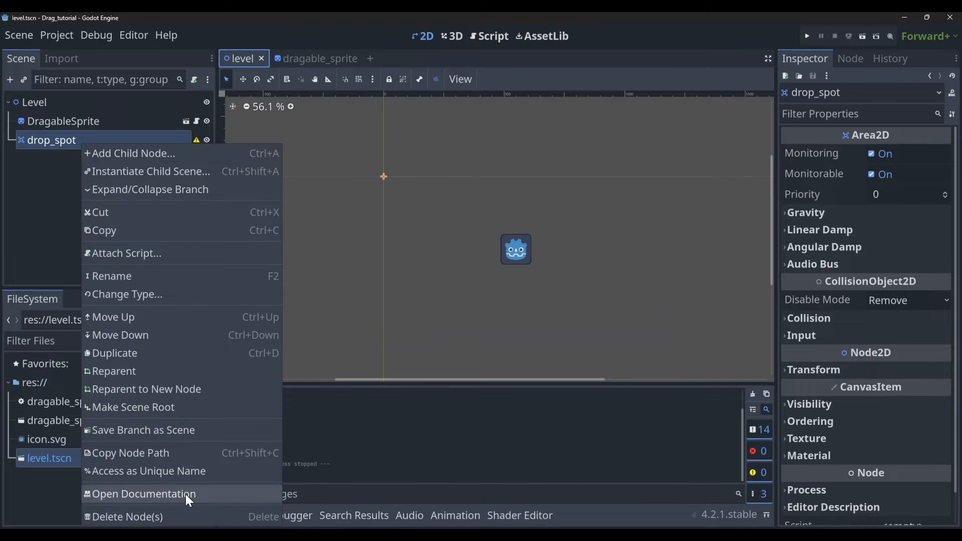
{"action": "left_click", "coordinate": [172, 429]}
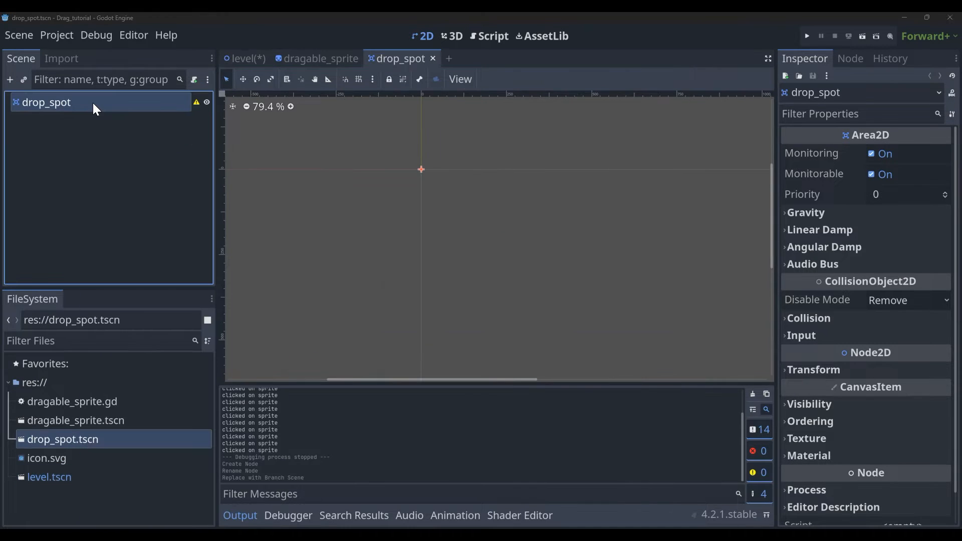
- Add MeshInstance2D and CollisionShape2D children under drop_spot
{"action": "key", "text": "ctrl+a"}
{"action": "type", "text": "mesh"}
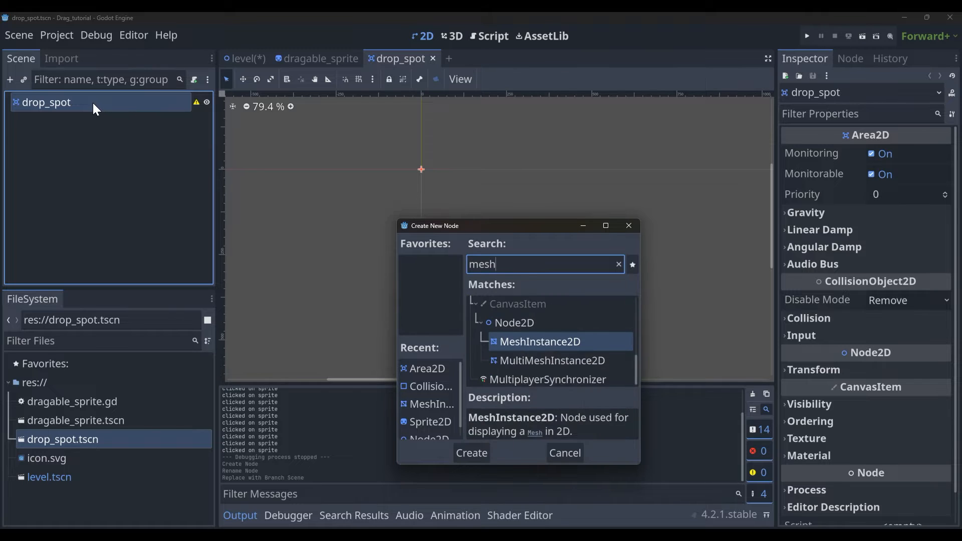
{"action": "key", "text": "Return"}
{"action": "left_click", "coordinate": [92, 103]}
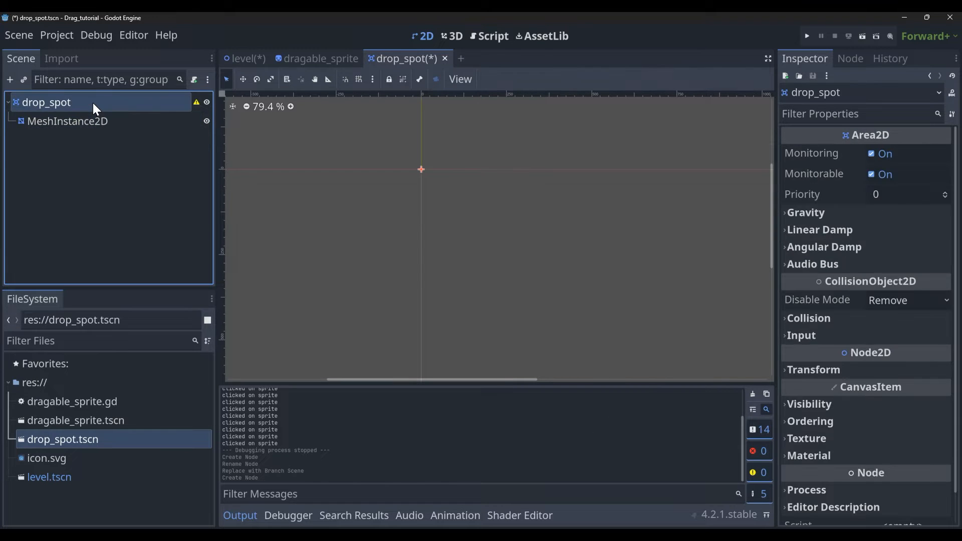
{"action": "key", "text": "ctrl+a"}
{"action": "type", "text": "col"}
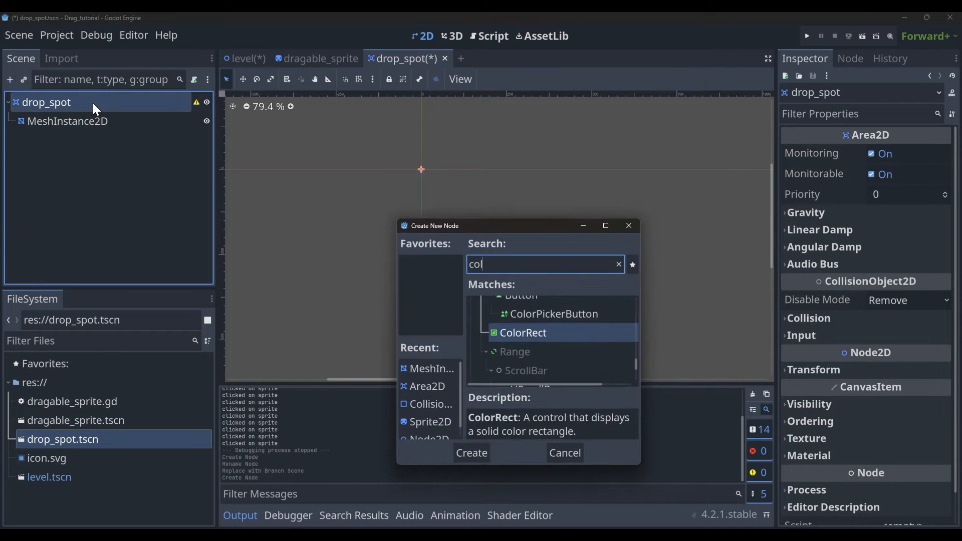
{"action": "type", "text": "l"}
{"action": "key", "text": "Return"}
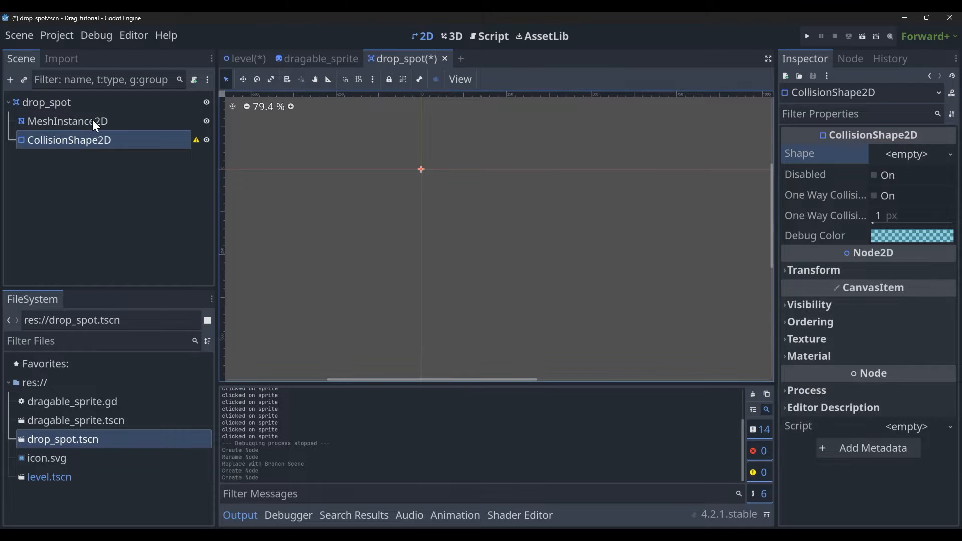
- Assign a QuadMesh to the MeshInstance2D and scale it up into a visible square
{"action": "left_click", "coordinate": [93, 121]}
{"action": "left_click", "coordinate": [919, 156]}
{"action": "left_click", "coordinate": [874, 296]}
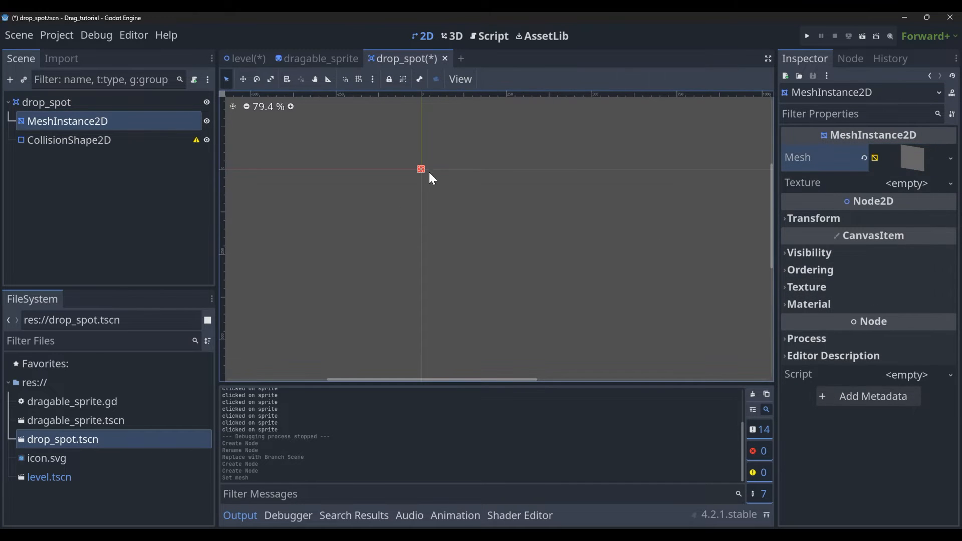
{"action": "left_click_drag", "start_coordinate": [421, 169], "coordinate": [453, 136]}
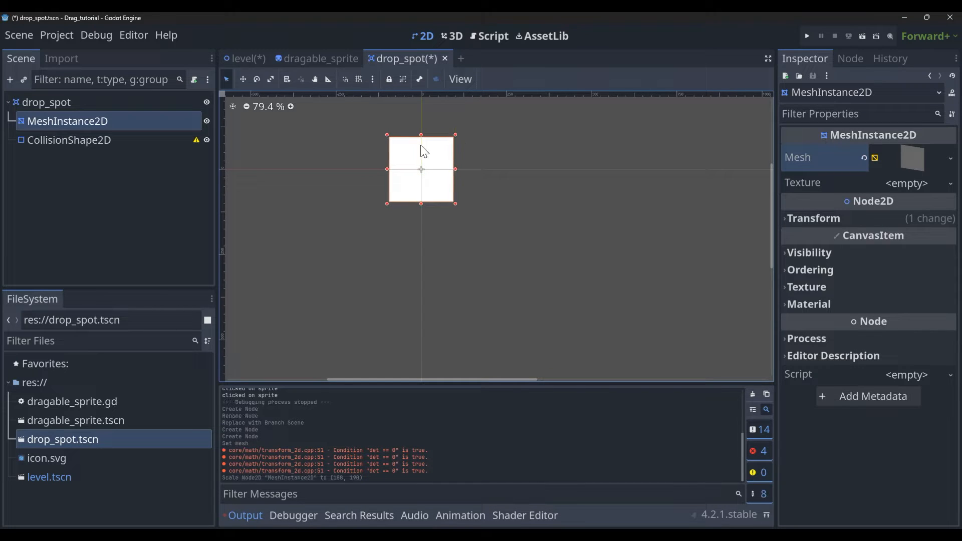
- Give the CollisionShape2D a RectangleShape2D sized to cover the mesh and save the scene
{"action": "left_click", "coordinate": [104, 141]}
{"action": "left_click", "coordinate": [909, 154]}
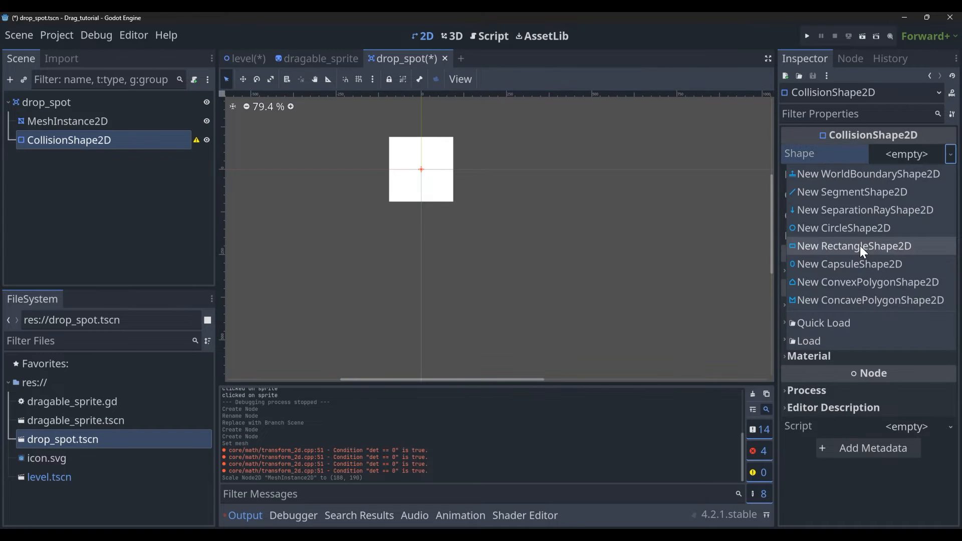
{"action": "left_click", "coordinate": [859, 246]}
{"action": "left_click_drag", "start_coordinate": [427, 167], "coordinate": [457, 132]}
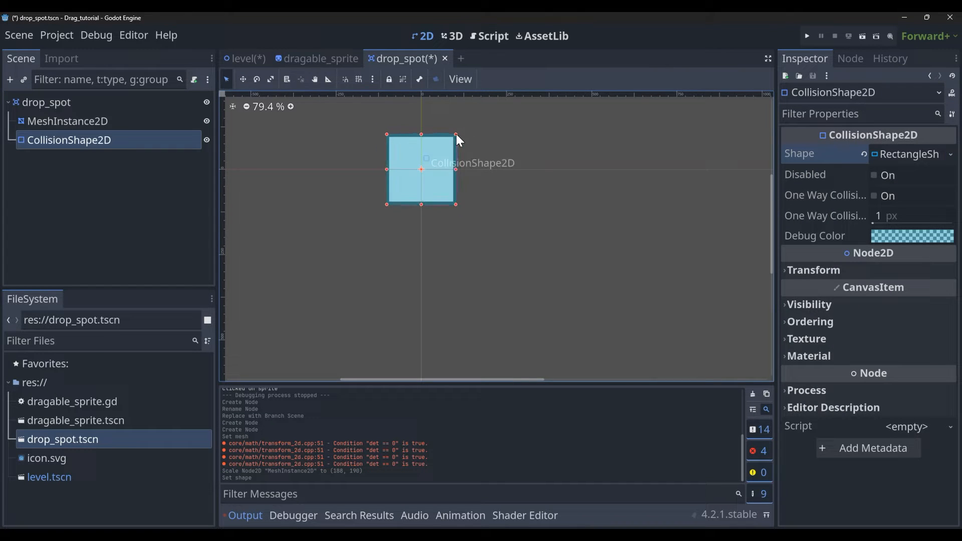
{"action": "left_click_drag", "start_coordinate": [458, 133], "coordinate": [454, 134]}
{"action": "key", "text": "ctrl+s"}
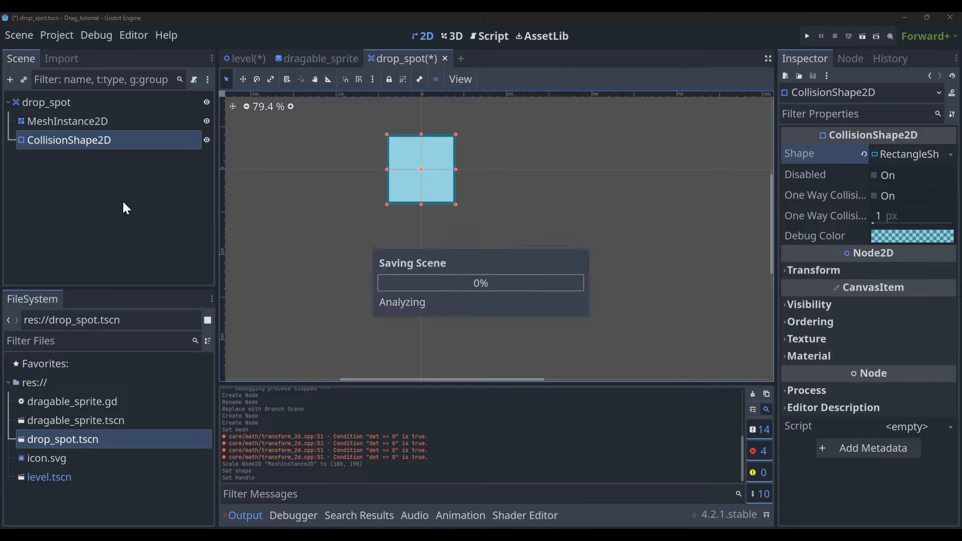
{"action": "left_click", "coordinate": [126, 204]}
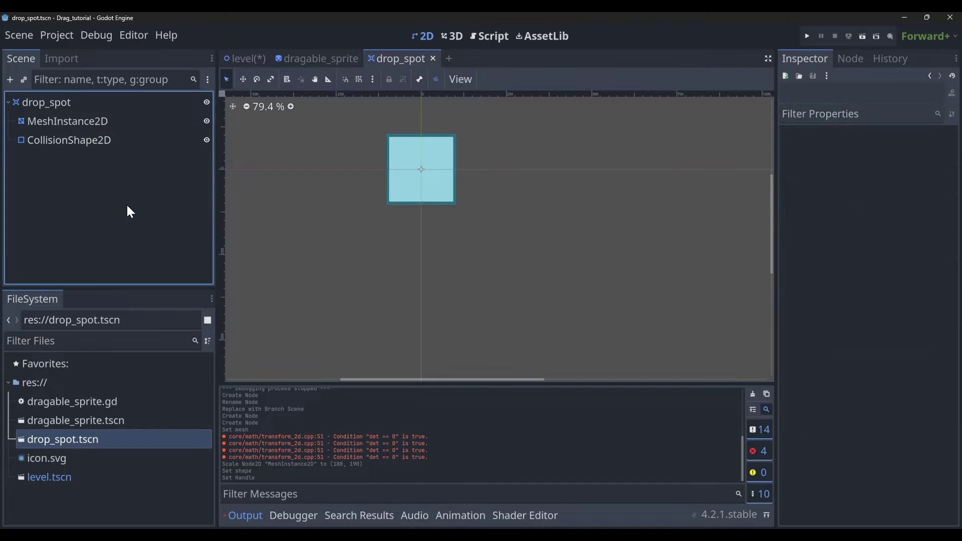
- Arrange drop_spot and DragableSprite in the level, sprite to the right of the square, and save
{"action": "left_click", "coordinate": [76, 401]}
{"action": "double_click", "coordinate": [49, 477]}
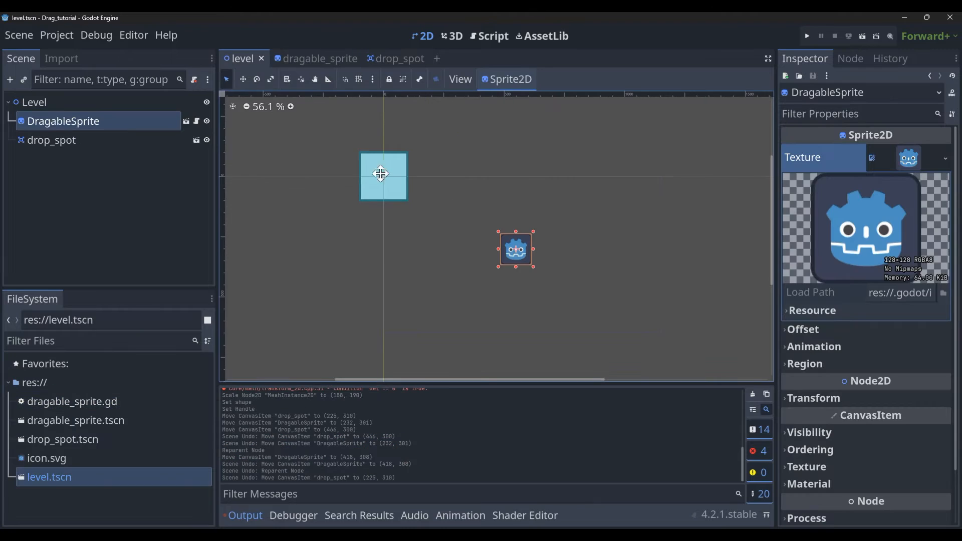
{"action": "mouse_move", "coordinate": [516, 250]}
{"action": "left_mouse_down"}
{"action": "mouse_move", "coordinate": [380, 180]}
{"action": "mouse_move", "coordinate": [516, 262]}
{"action": "left_mouse_up"}
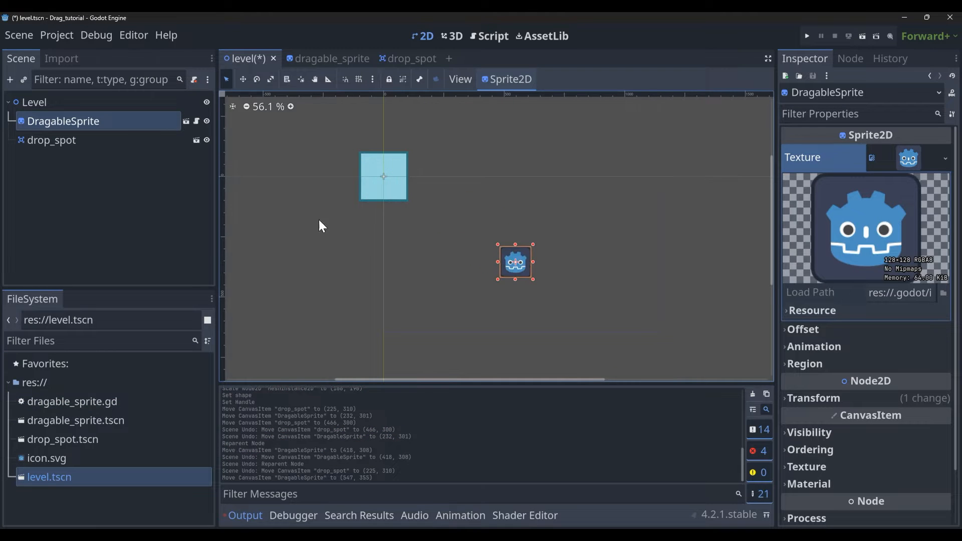
{"action": "left_click_drag", "start_coordinate": [77, 123], "coordinate": [76, 144]}
{"action": "left_click_drag", "start_coordinate": [381, 177], "coordinate": [446, 257]}
{"action": "left_click_drag", "start_coordinate": [518, 268], "coordinate": [439, 271]}
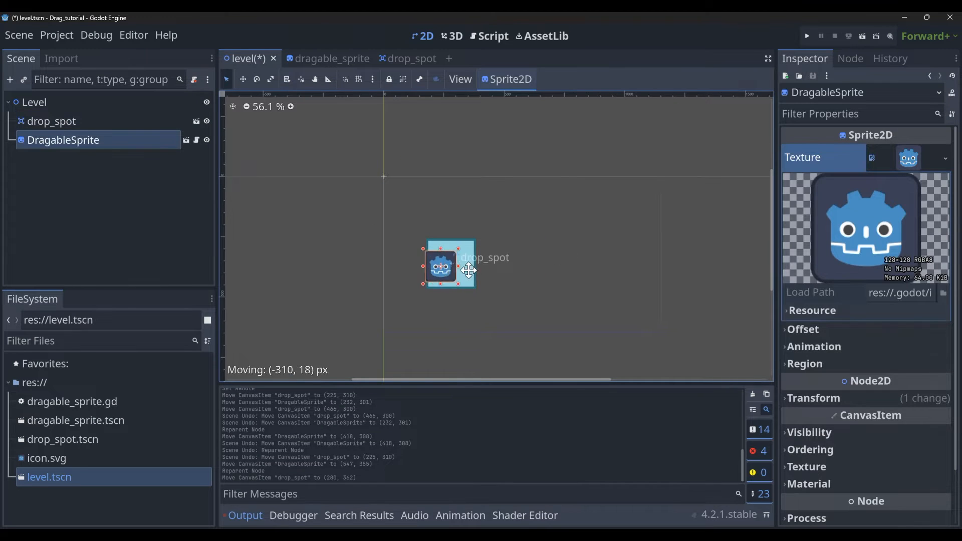
{"action": "mouse_move", "coordinate": [440, 271]}
{"action": "left_mouse_down"}
{"action": "mouse_move", "coordinate": [483, 273]}
{"action": "mouse_move", "coordinate": [425, 261]}
{"action": "left_mouse_up"}
{"action": "key", "text": "ctrl+s"}
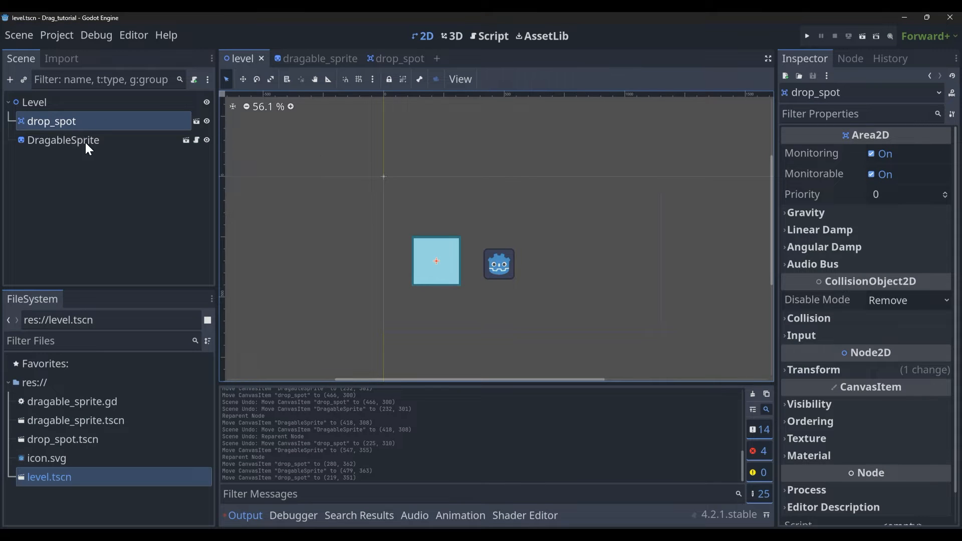
- Duplicate drop_spot to the sprite's right and set the original drop_spot's scale to 2
{"action": "left_click", "coordinate": [74, 123]}
{"action": "key", "text": "ctrl+s"}
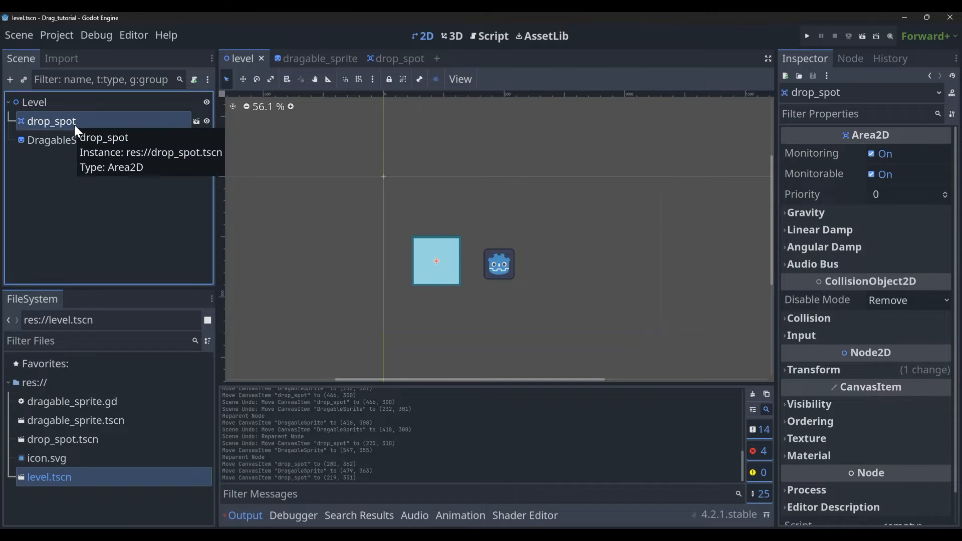
{"action": "key", "text": "ctrl+d"}
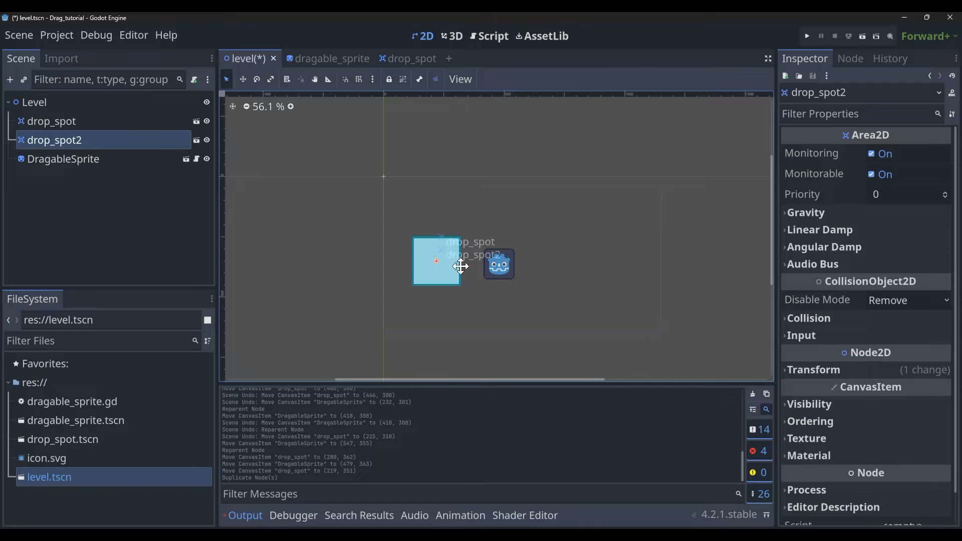
{"action": "left_click_drag", "start_coordinate": [460, 266], "coordinate": [597, 263]}
{"action": "left_click", "coordinate": [871, 370]}
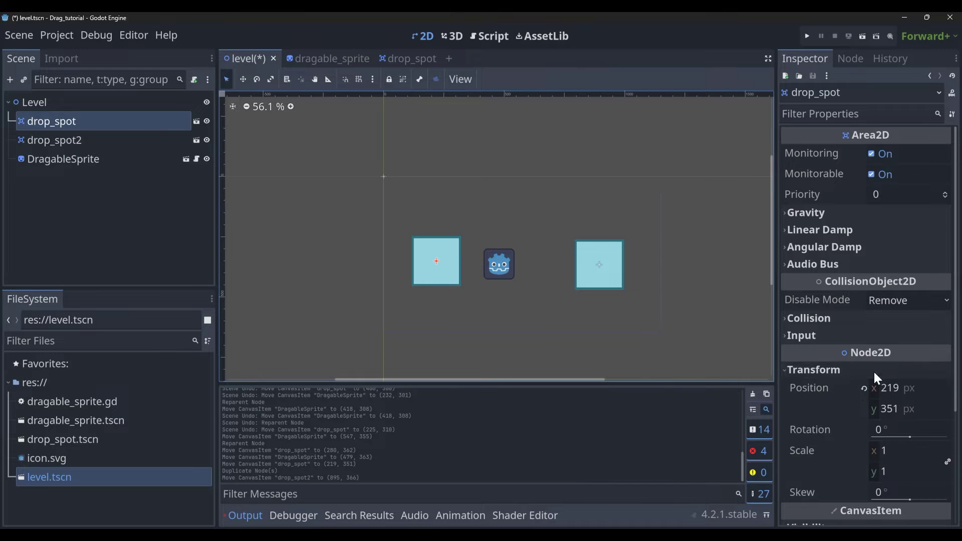
{"action": "left_click", "coordinate": [894, 452]}
{"action": "type", "text": "2"}
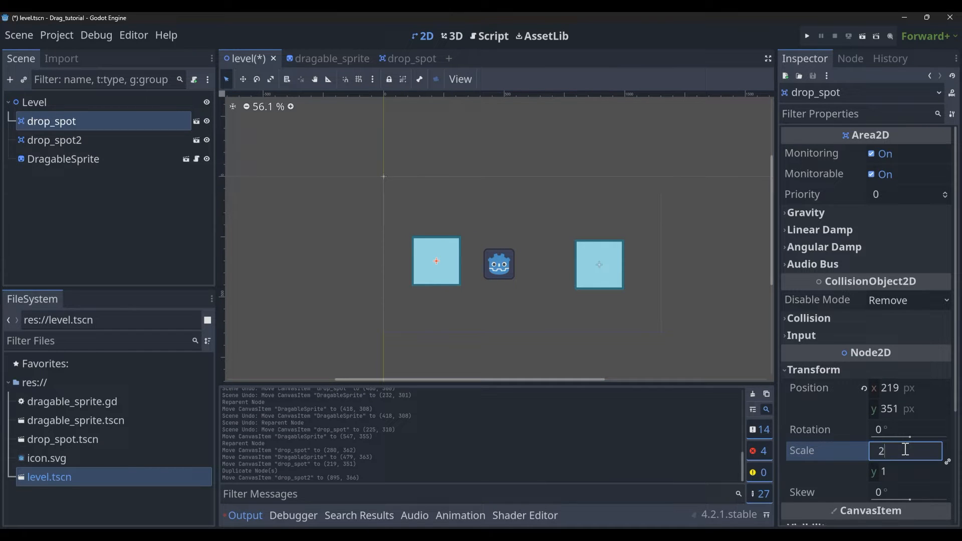
{"action": "key", "text": "Return"}
- Set drop_spot2's scale to 1.4 and move it and the sprite further right
{"action": "left_click", "coordinate": [54, 140]}
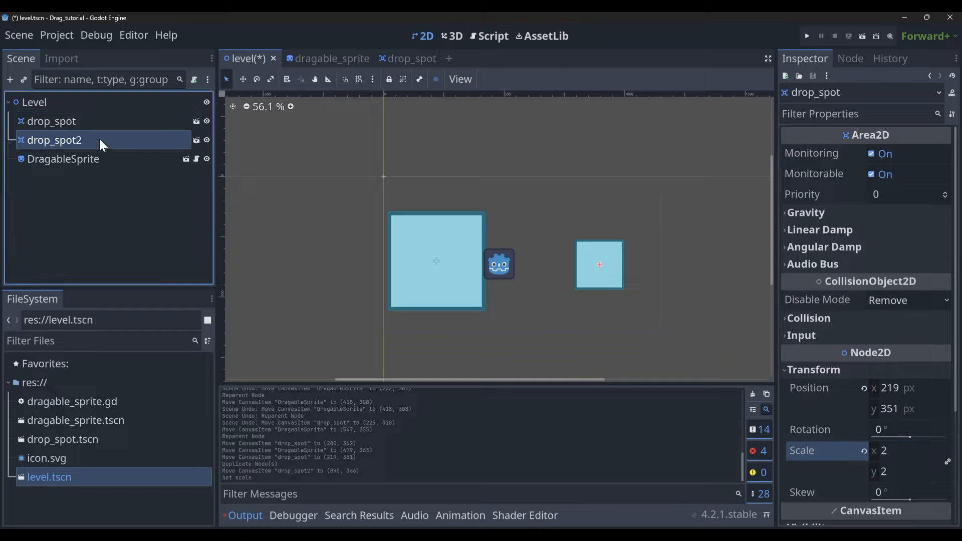
{"action": "left_click", "coordinate": [827, 369]}
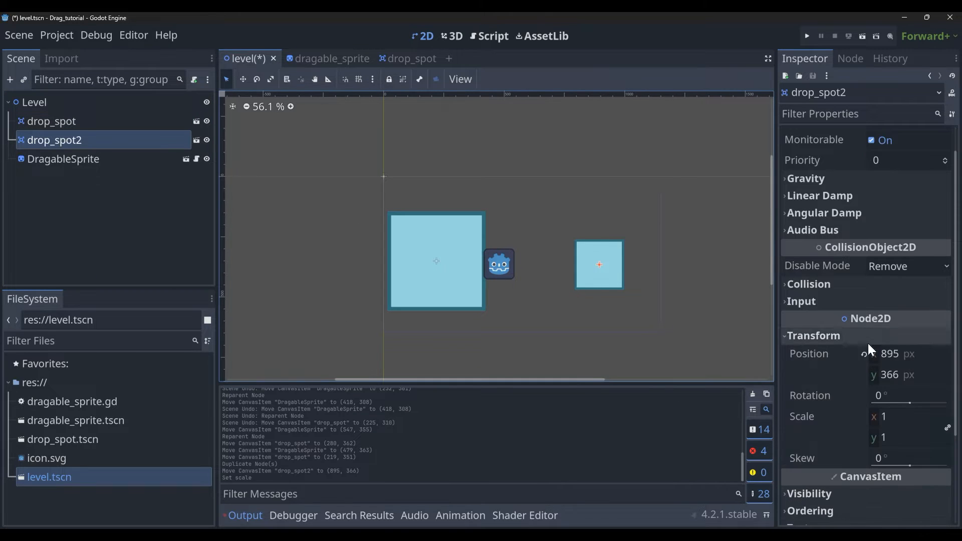
{"action": "left_click", "coordinate": [895, 419]}
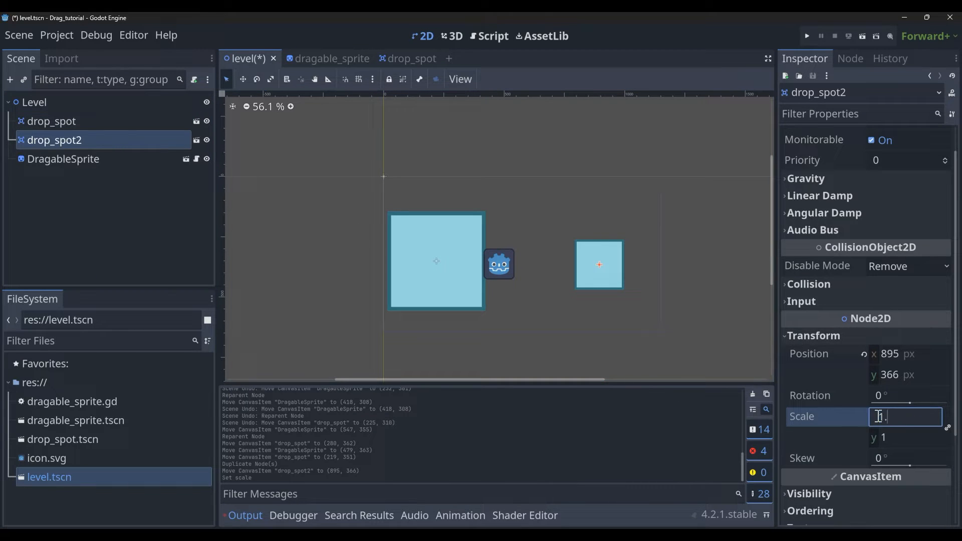
{"action": "type", "text": "4"}
{"action": "key", "text": "Return"}
{"action": "left_click_drag", "start_coordinate": [609, 265], "coordinate": [637, 264]}
{"action": "left_click_drag", "start_coordinate": [517, 263], "coordinate": [558, 269]}
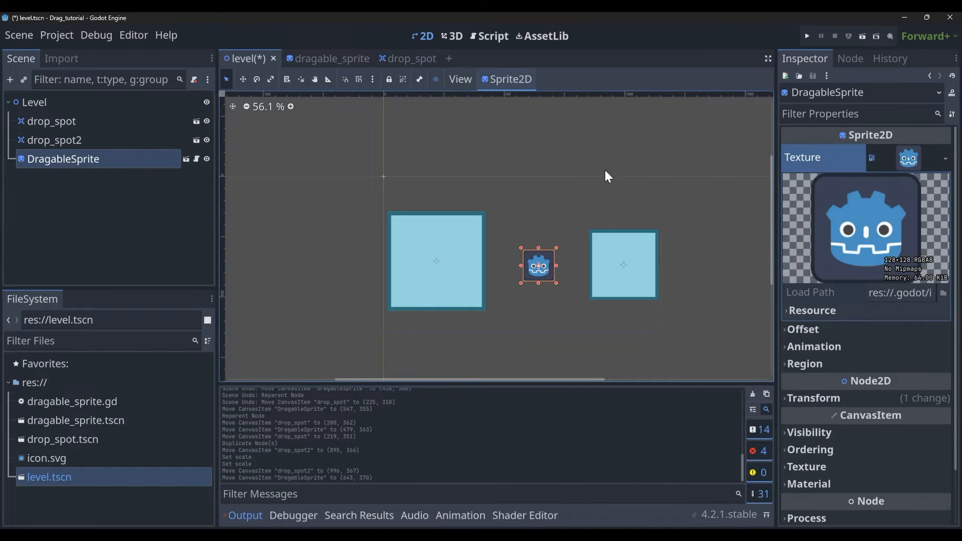
- Add the drop_spot root node to a new group named drop_spot_group via the Node Groups panel
{"action": "left_click", "coordinate": [186, 158]}
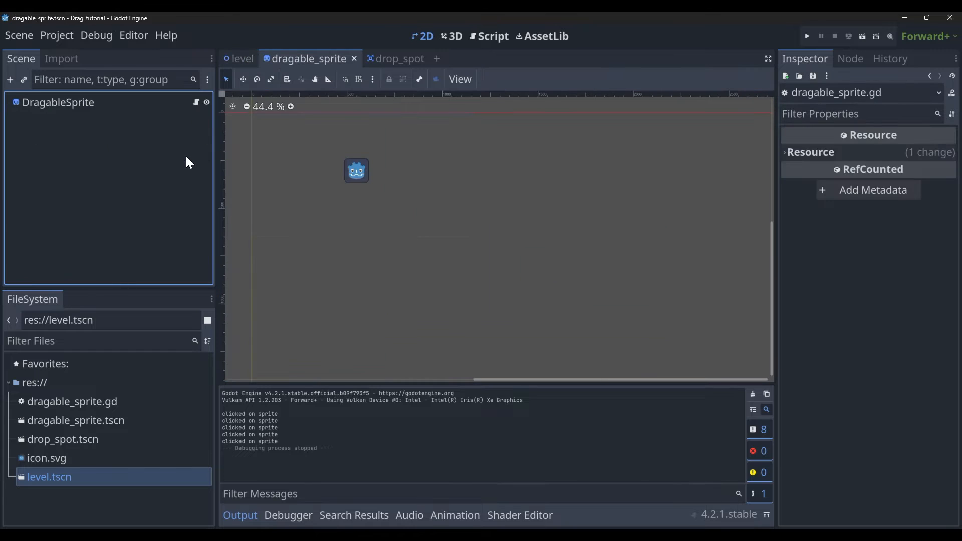
{"action": "left_click", "coordinate": [196, 102]}
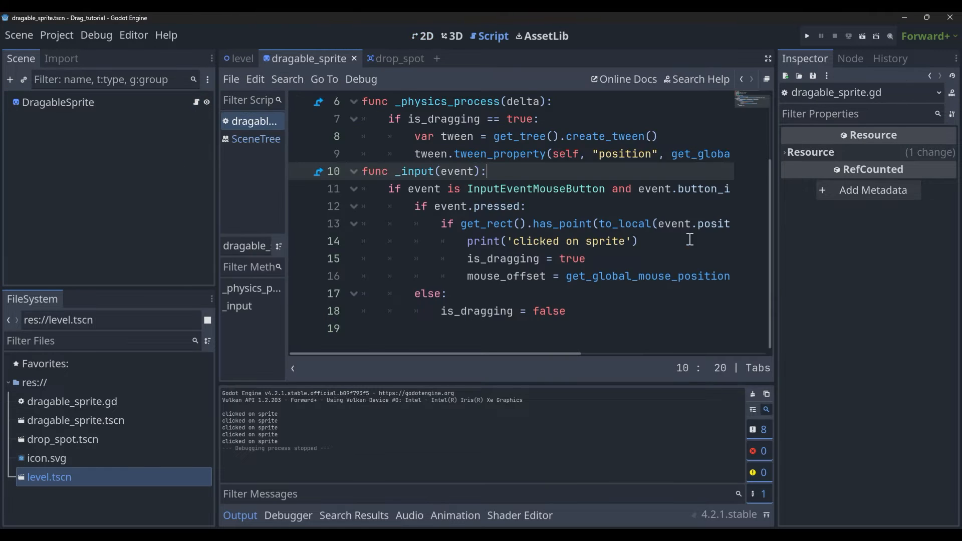
{"action": "left_click", "coordinate": [399, 57]}
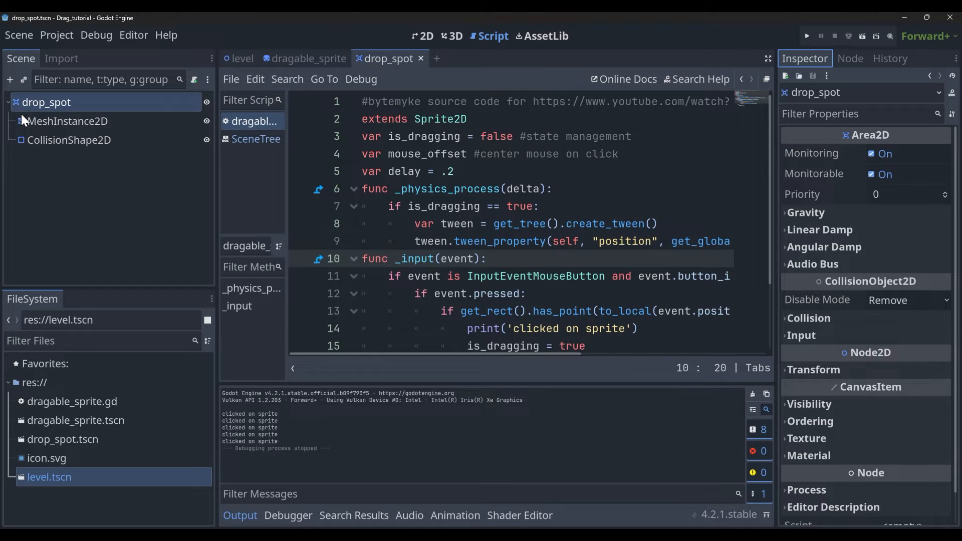
{"action": "left_click", "coordinate": [44, 103]}
{"action": "left_click", "coordinate": [846, 57]}
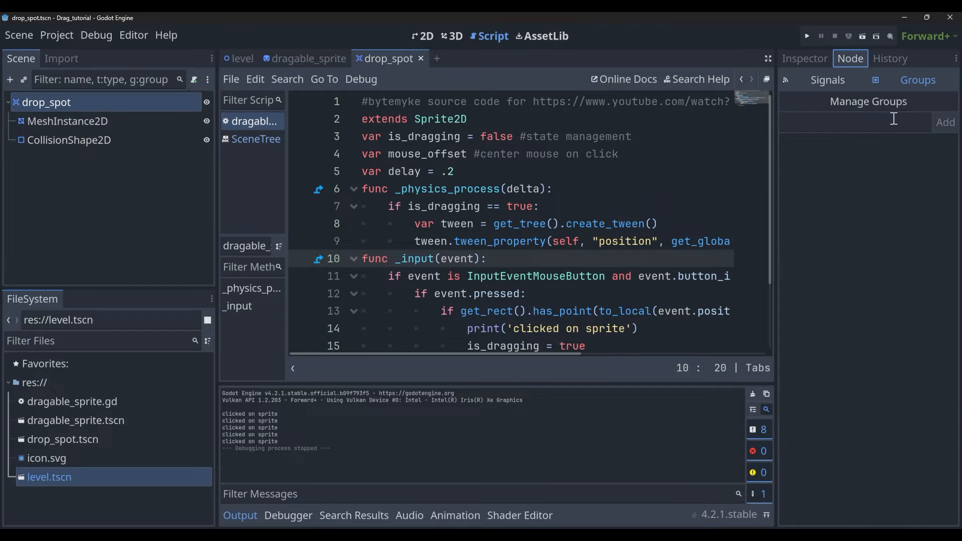
{"action": "left_click", "coordinate": [871, 124]}
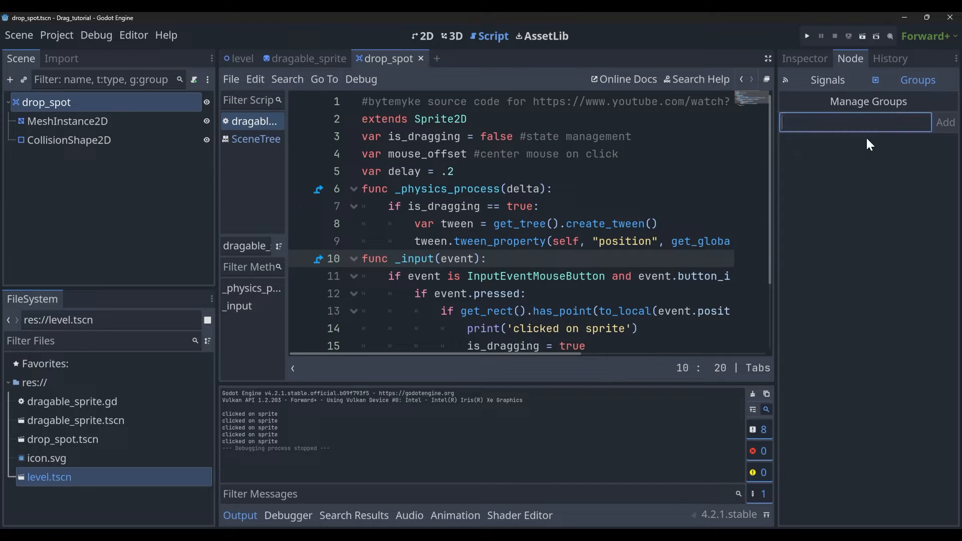
{"action": "type", "text": "drop_spot"}
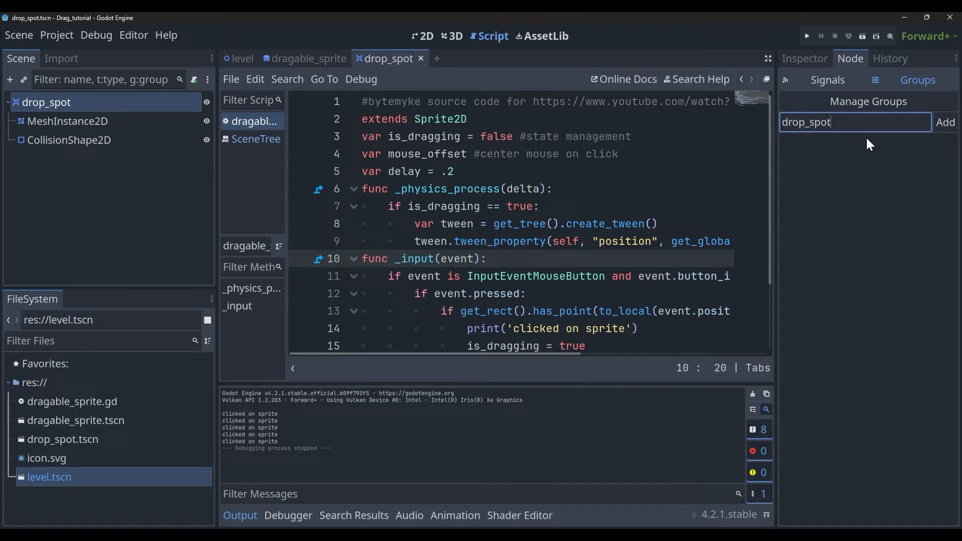
{"action": "type", "text": "_group"}
{"action": "left_click", "coordinate": [944, 123]}
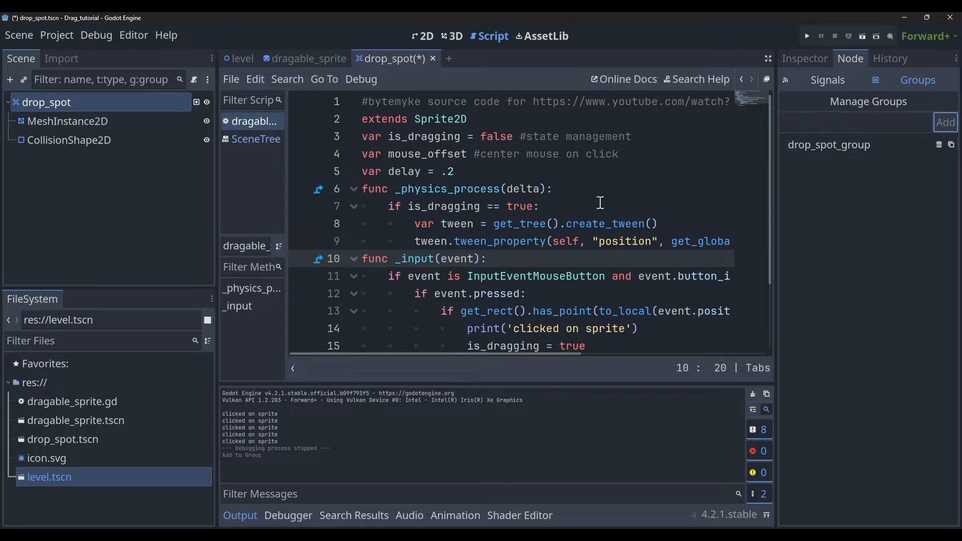
{"action": "left_click_drag", "start_coordinate": [500, 171], "coordinate": [505, 163]}
- Declare var drop_spots and fill it in _ready() with get_tree().get_nodes_in_group("drop_spot_group")
{"action": "left_click", "coordinate": [518, 171]}
{"action": "key", "text": "Return"}
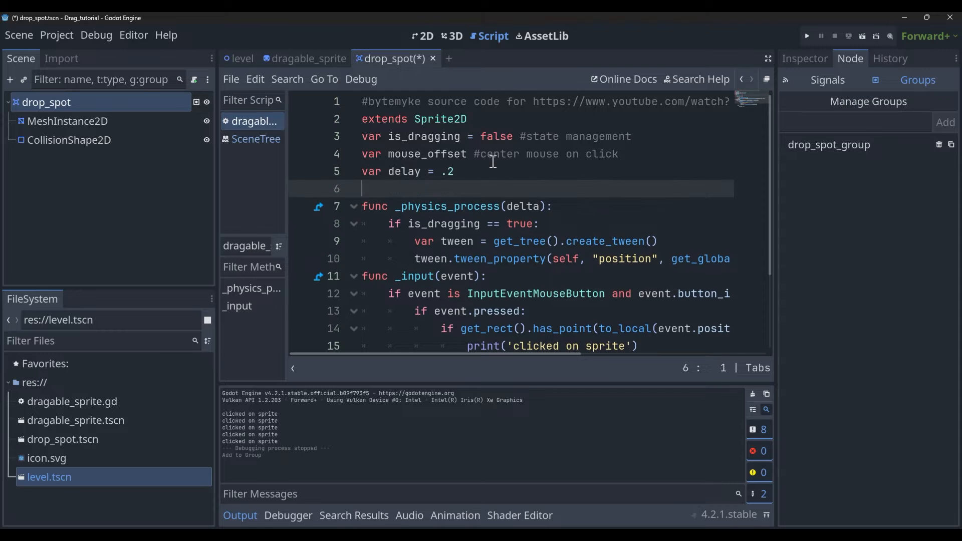
{"action": "type", "text": "var drop_s"}
{"action": "type", "text": "pots"}
{"action": "key", "text": "Return"}
{"action": "key", "text": "Return"}
{"action": "type", "text": "func "}
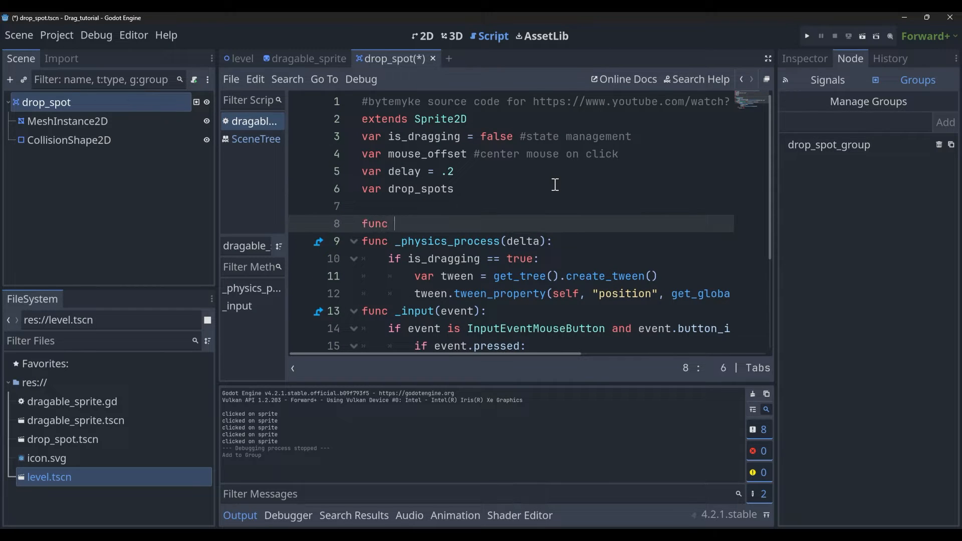
{"action": "type", "text": "read"}
{"action": "key", "text": "Return"}
{"action": "key", "text": "Return"}
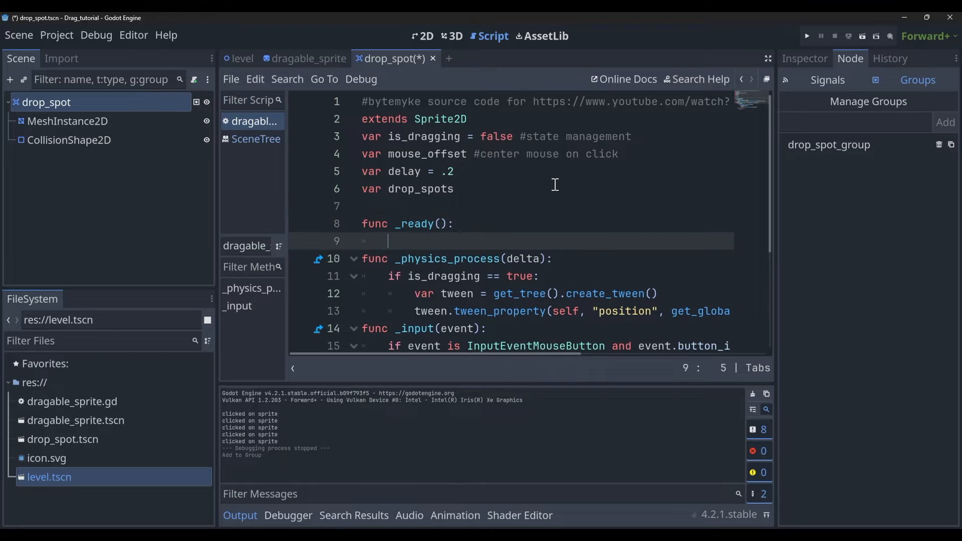
{"action": "type", "text": "d"}
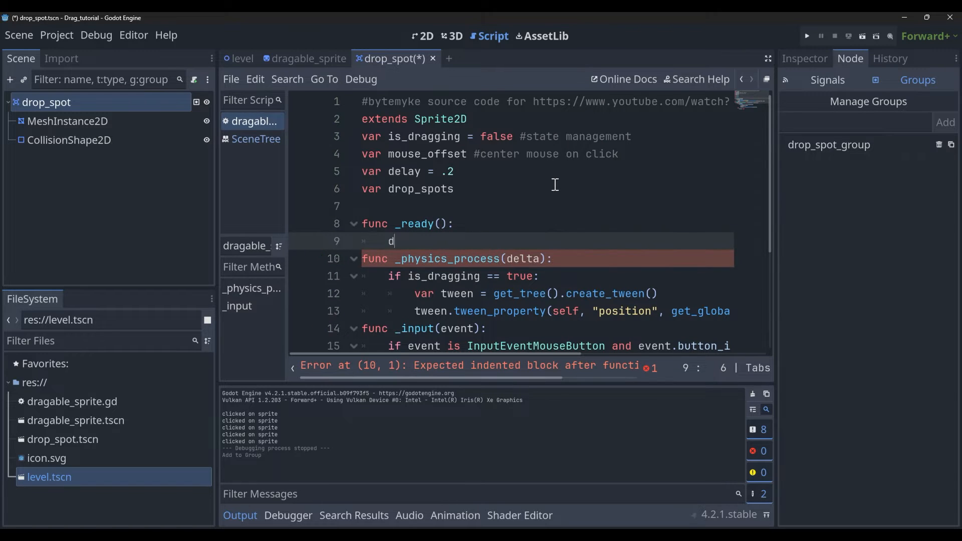
{"action": "type", "text": "rop_s"}
{"action": "key", "text": "Return"}
{"action": "type", "text": "= get_tree"}
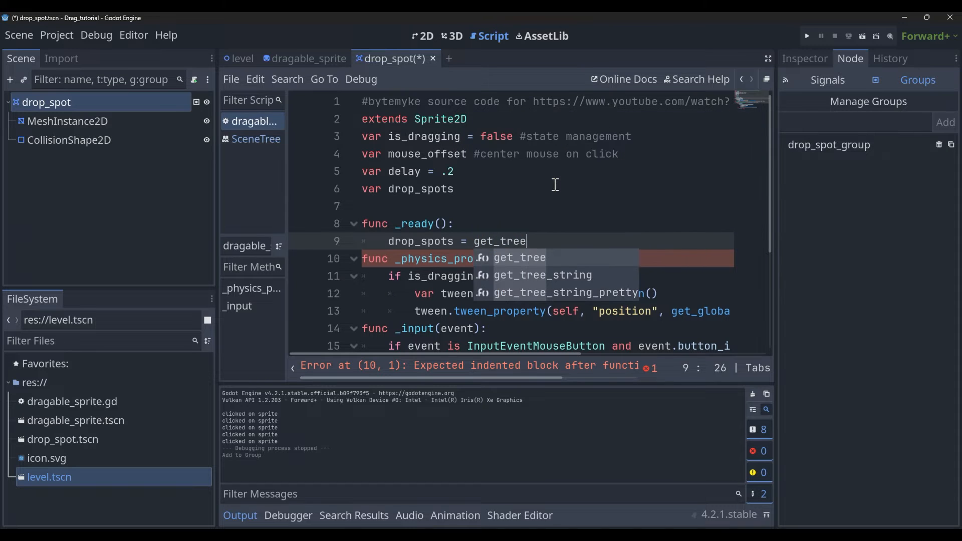
{"action": "type", "text": "()."}
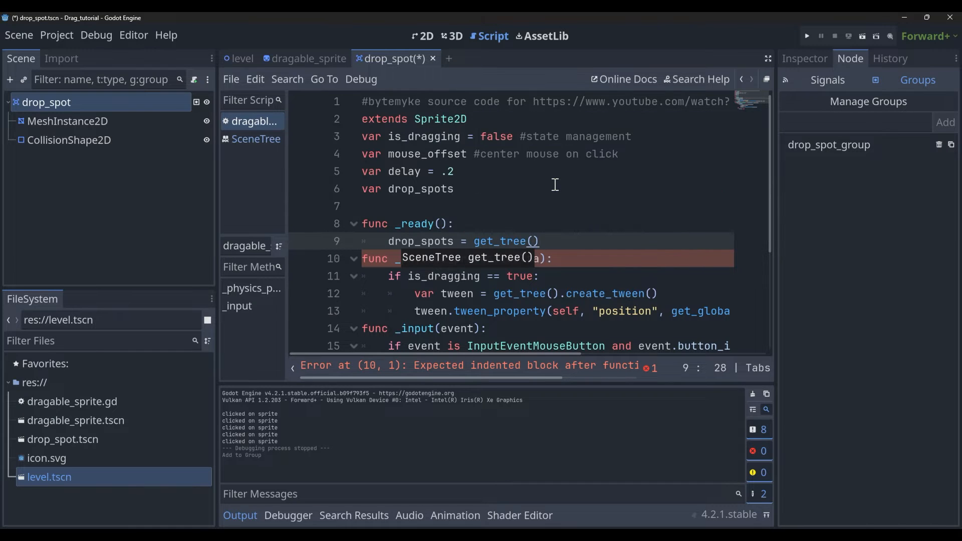
{"action": "type", "text": "get_"}
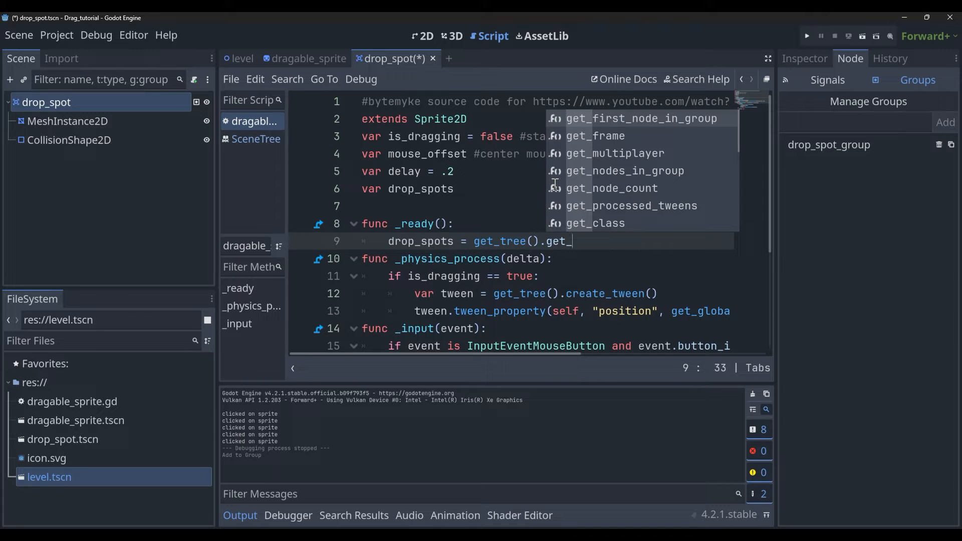
{"action": "type", "text": "nodes"}
{"action": "key", "text": "Return"}
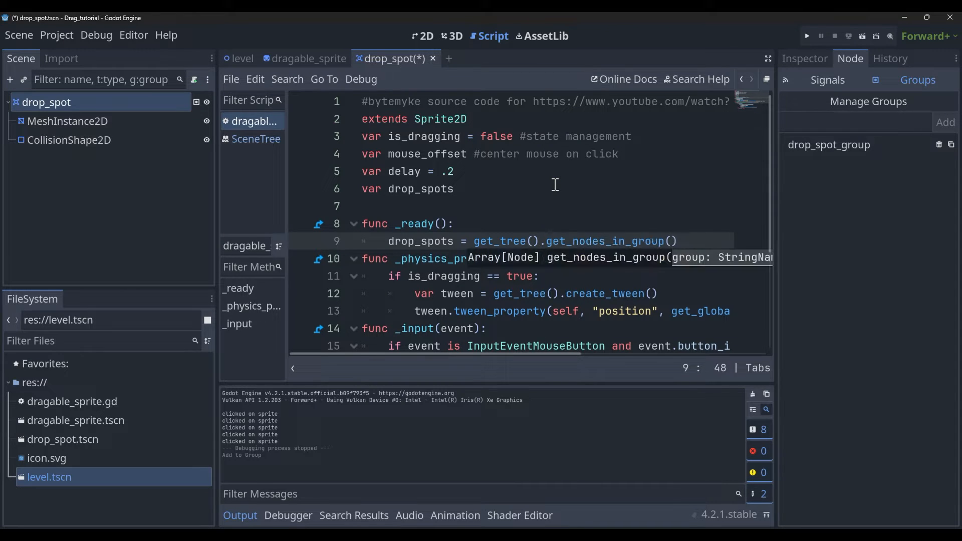
{"action": "type", "text": "\"drop_spot_group\""}
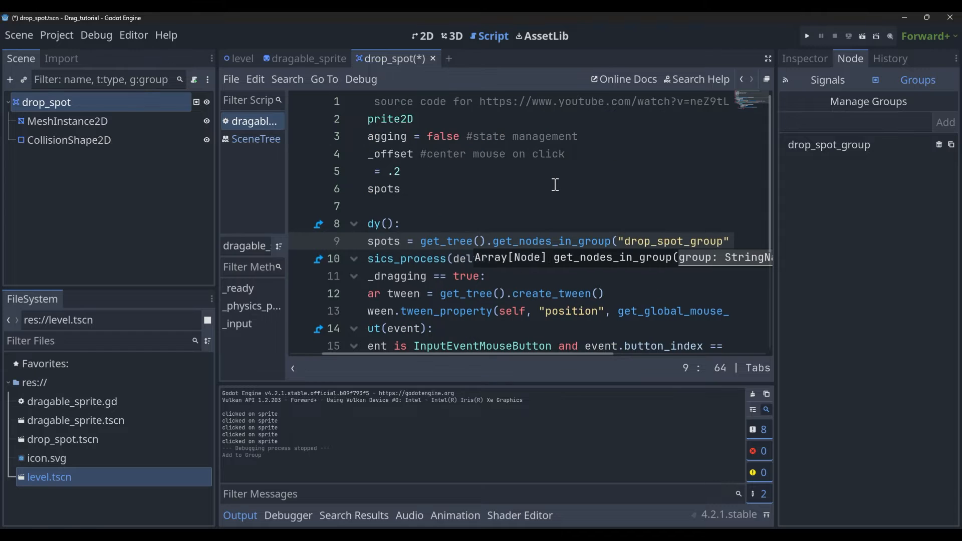
{"action": "type", "text": ")"}
- Print drop_spots in _ready and run the game to confirm both spots are listed
{"action": "key", "text": "Return"}
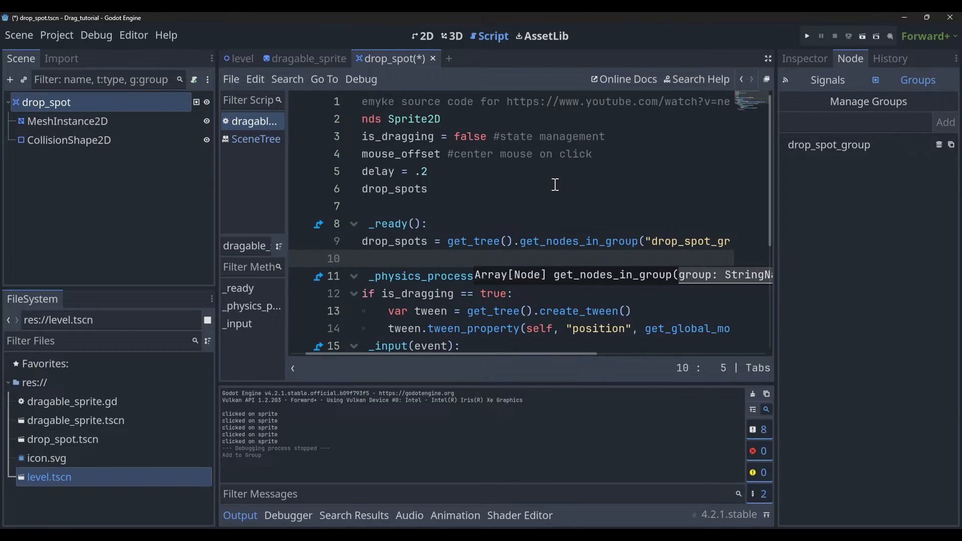
{"action": "type", "text": "nt(dr"}
{"action": "type", "text": "op"}
{"action": "key", "text": "Return"}
{"action": "key", "text": "F5"}
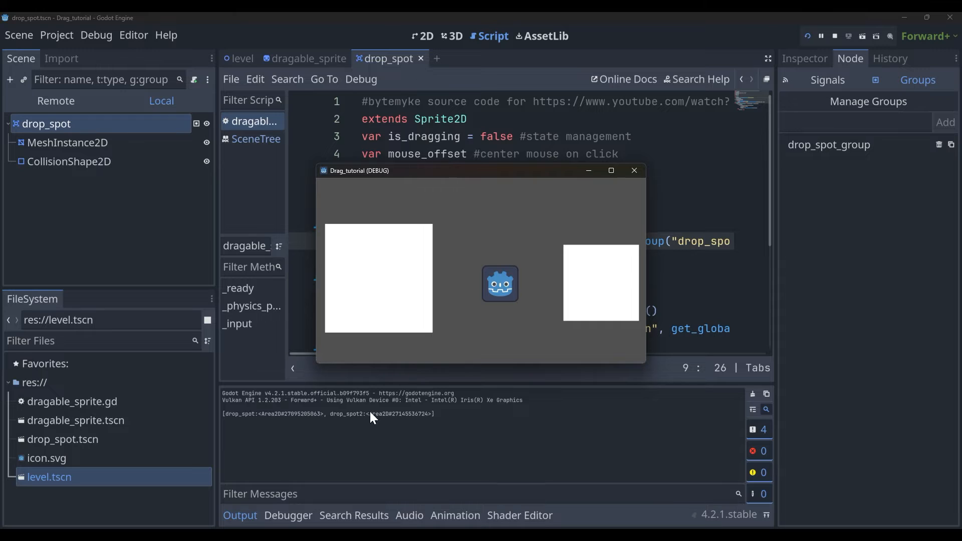
{"action": "left_click", "coordinate": [634, 171]}
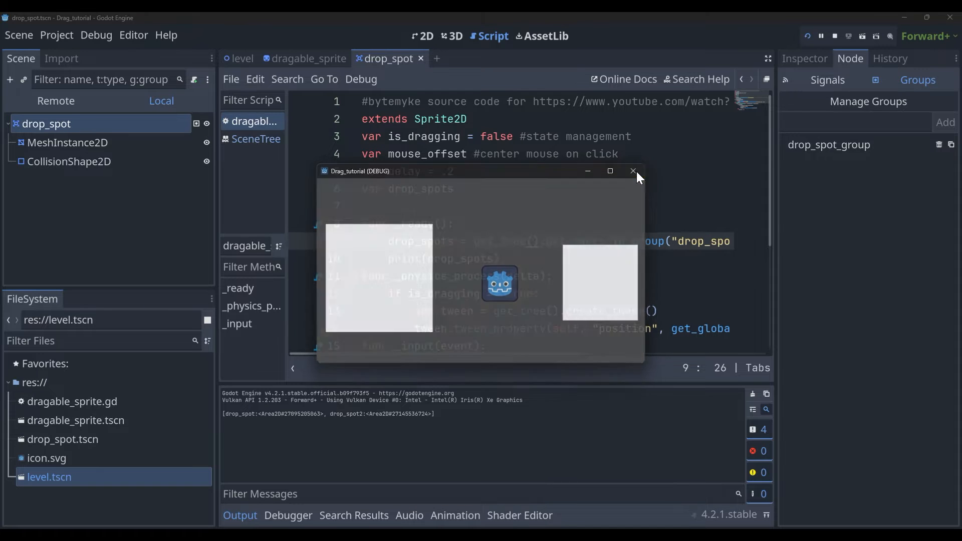
{"action": "scroll", "coordinate": [474, 221], "scroll_direction": "down", "scroll_amount": 2}
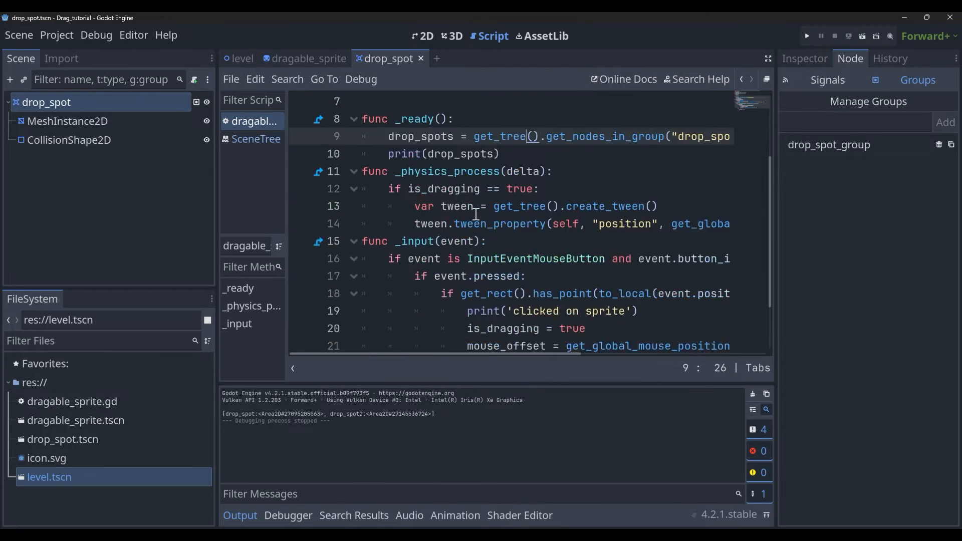
{"action": "scroll", "coordinate": [475, 216], "scroll_direction": "down", "scroll_amount": 1}
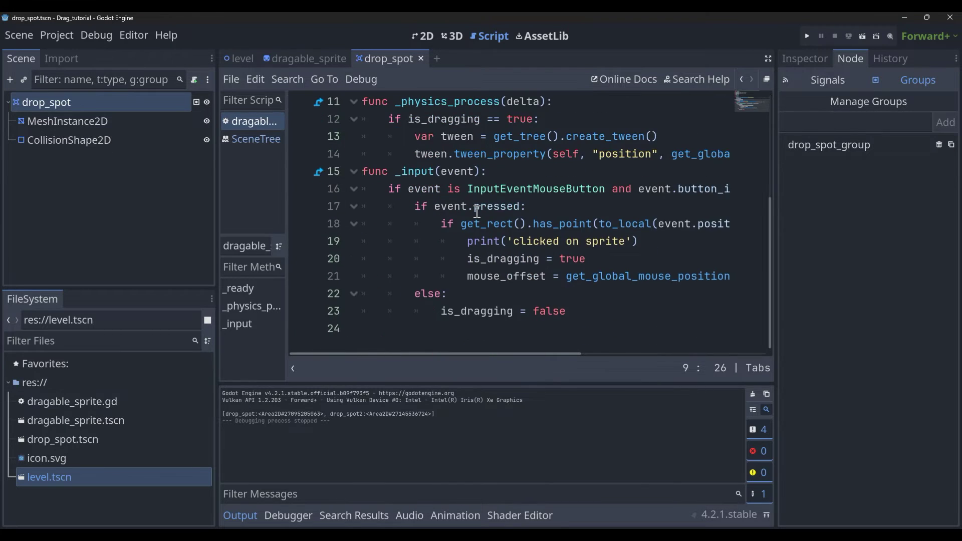
- Replace 'is_dragging = false' with a loop over drop_spots printing each spot's get_overlapping_areas()
{"action": "left_click", "coordinate": [453, 311]}
{"action": "double_click", "coordinate": [453, 311]}
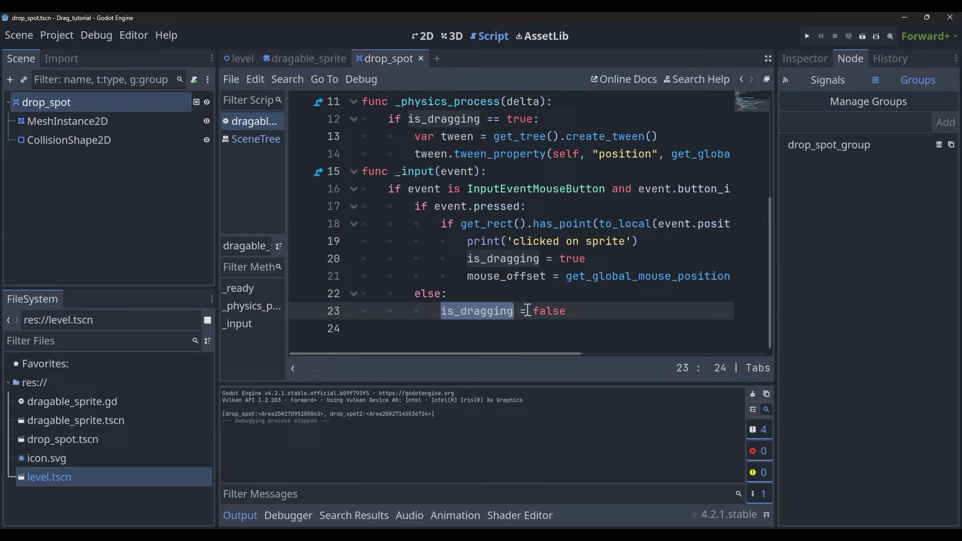
{"action": "left_click", "coordinate": [571, 312]}
{"action": "left_click_drag", "start_coordinate": [582, 312], "coordinate": [436, 313]}
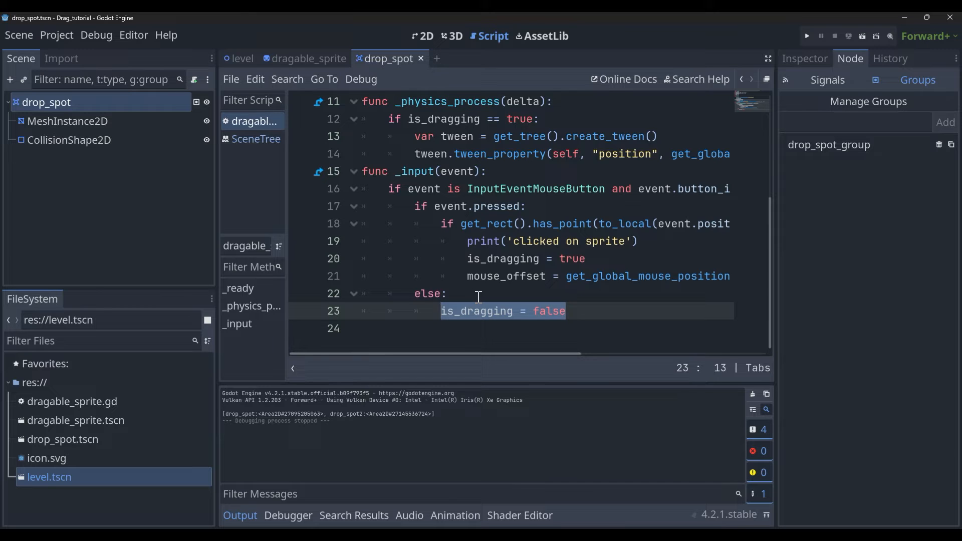
{"action": "type", "text": "for drop"}
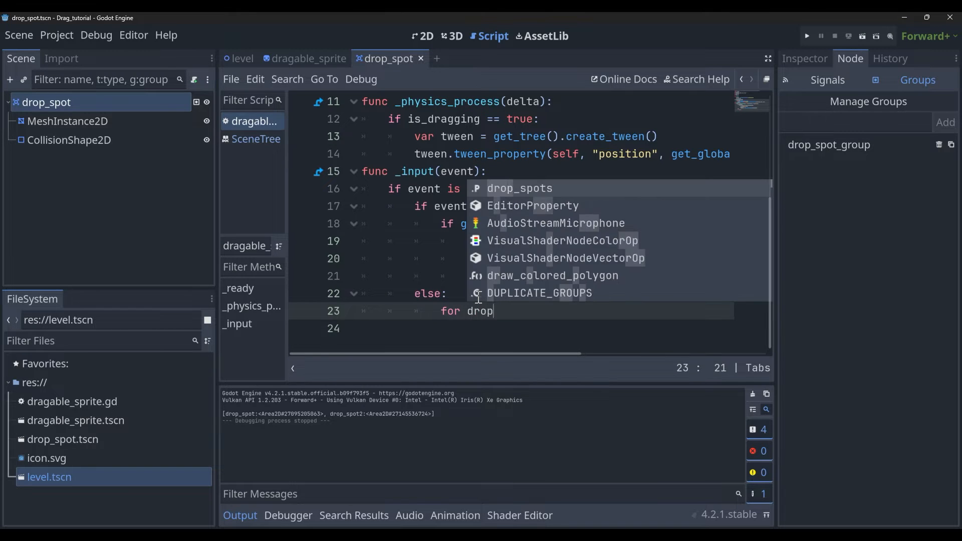
{"action": "type", "text": "_spot i"}
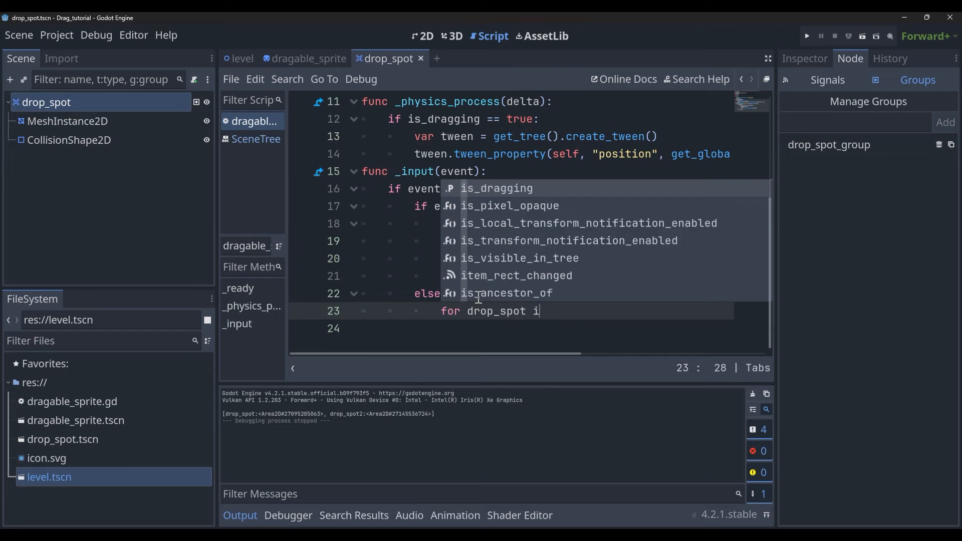
{"action": "type", "text": "n drop_sp"}
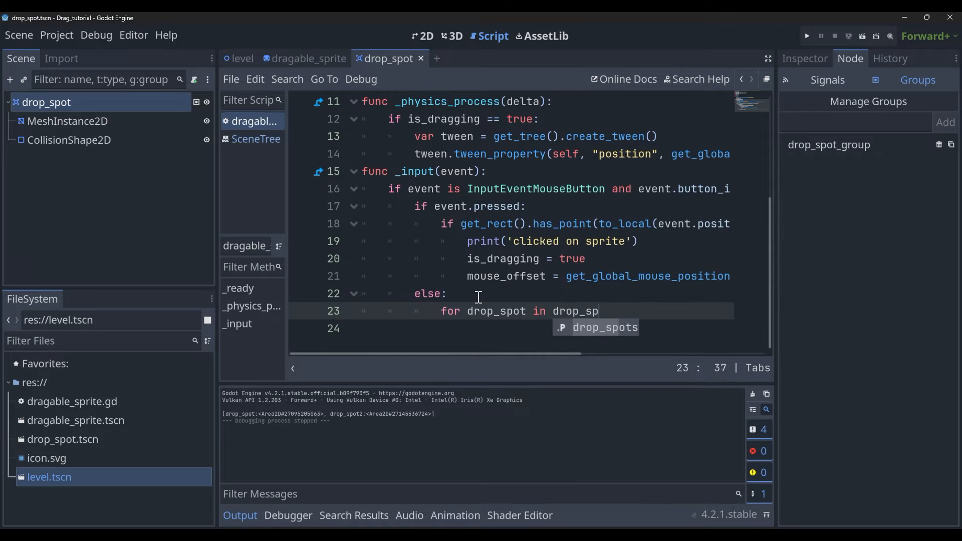
{"action": "type", "text": "ots:"}
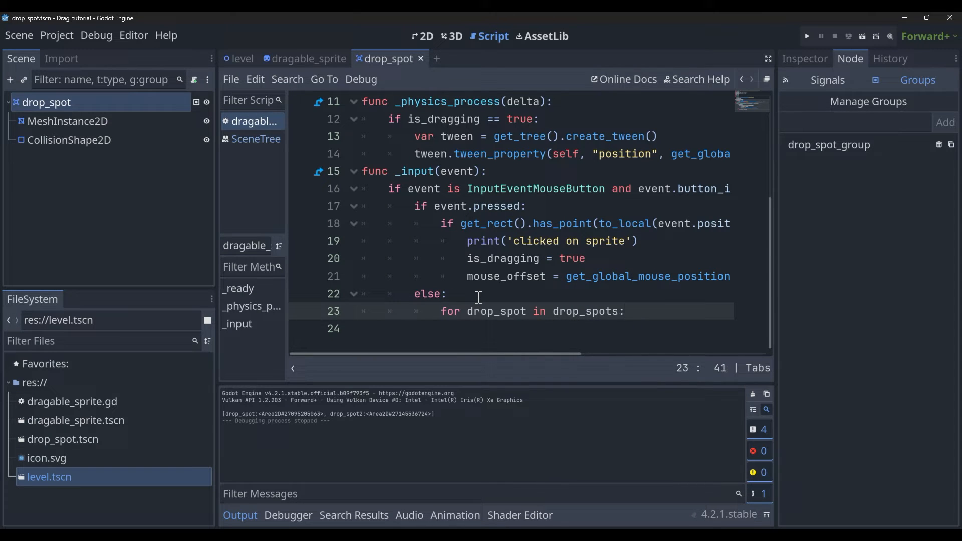
{"action": "key", "text": "Return"}
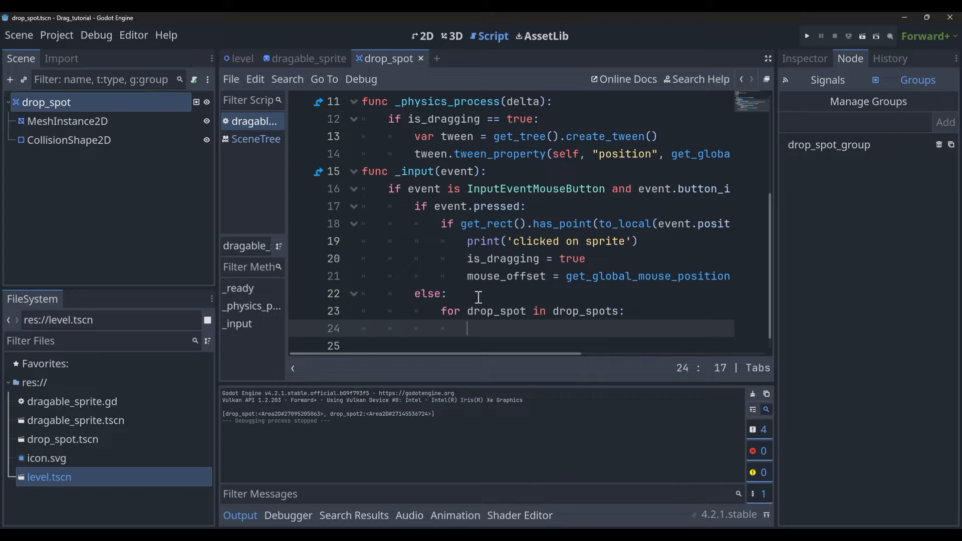
{"action": "type", "text": "print"}
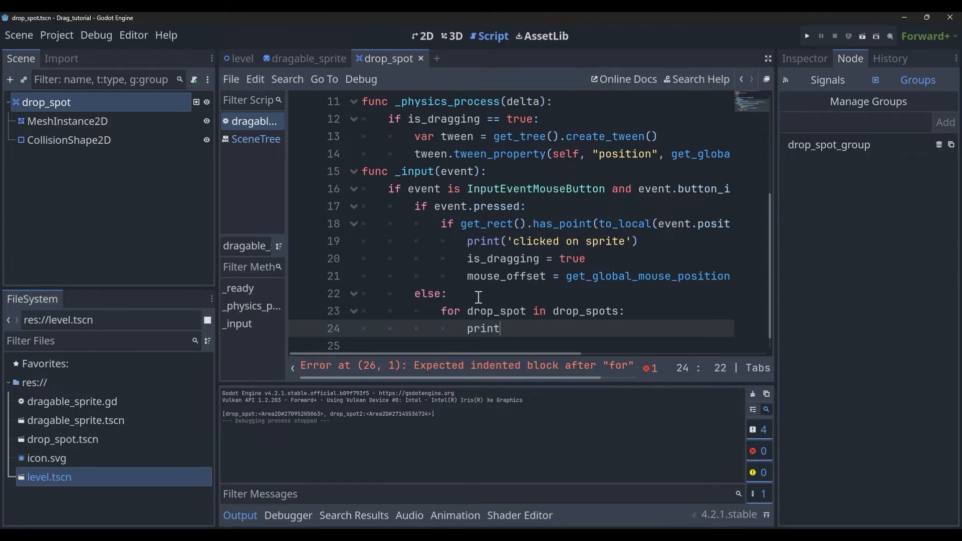
{"action": "type", "text": "("}
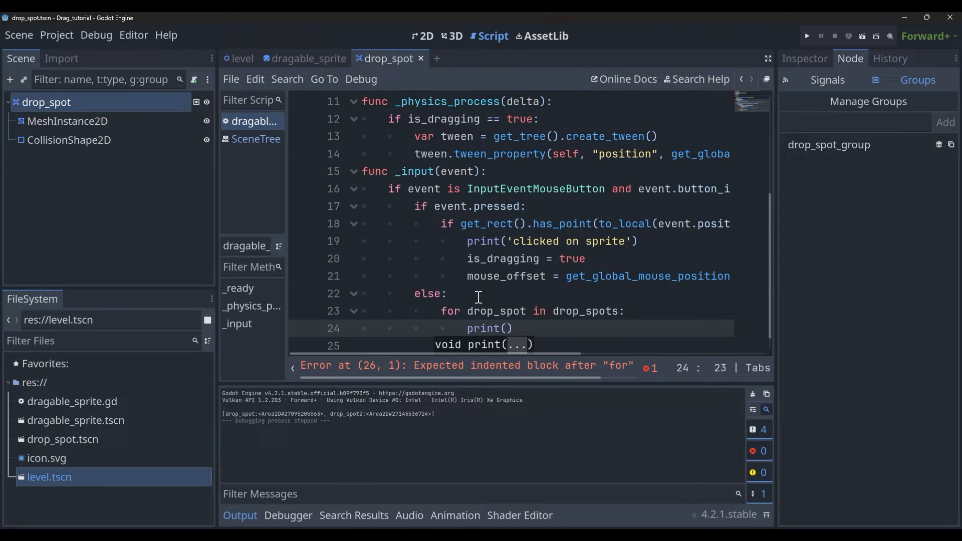
{"action": "type", "text": "drop_sp"}
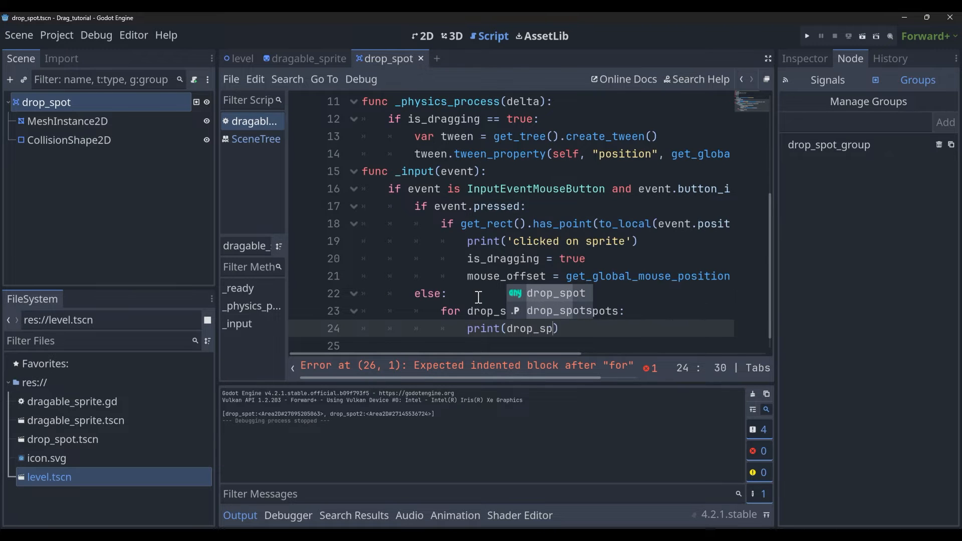
{"action": "type", "text": "ot"}
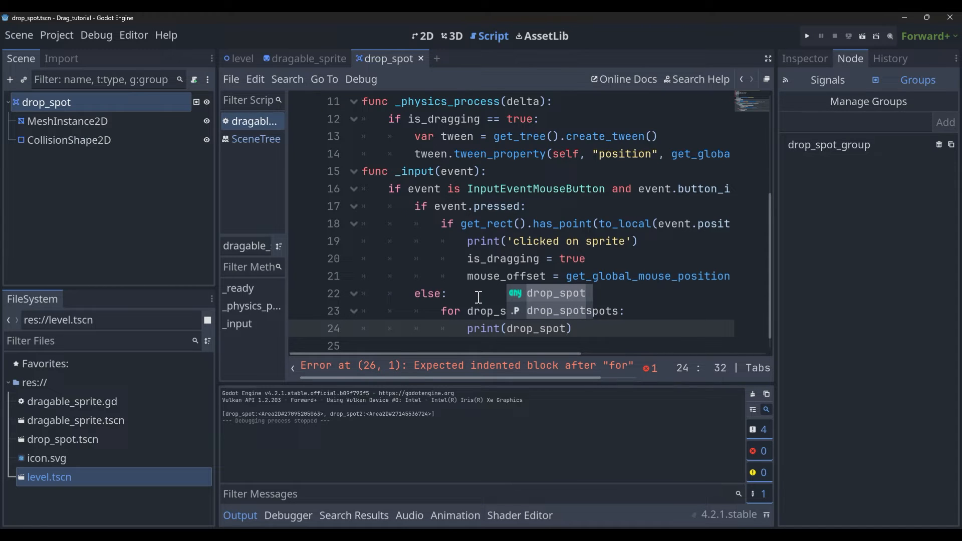
{"action": "type", "text": ".get_ov"}
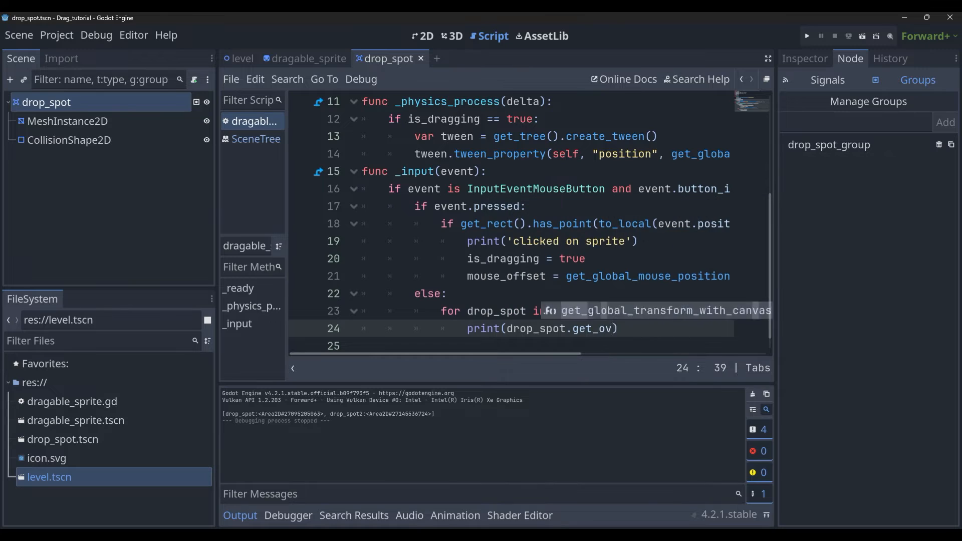
{"action": "type", "text": "erlapping_area"}
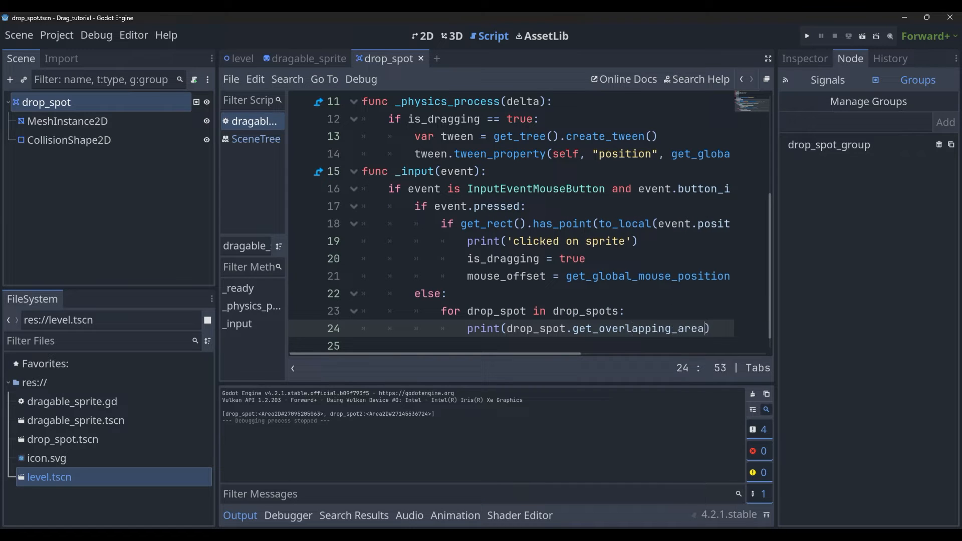
{"action": "type", "text": "s("}
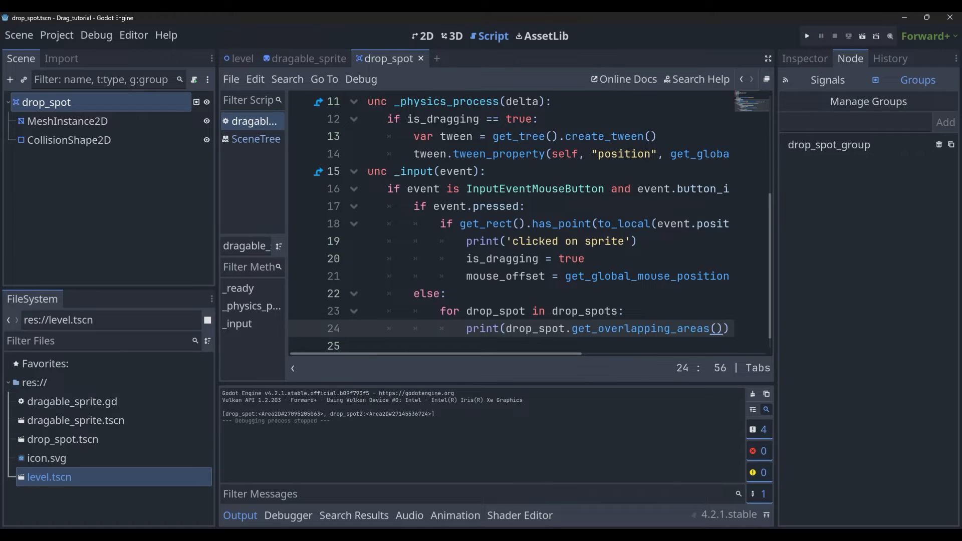
- Run the game and drag the sprite onto both drop spots, logging empty overlap lists
{"action": "key", "text": "F5"}
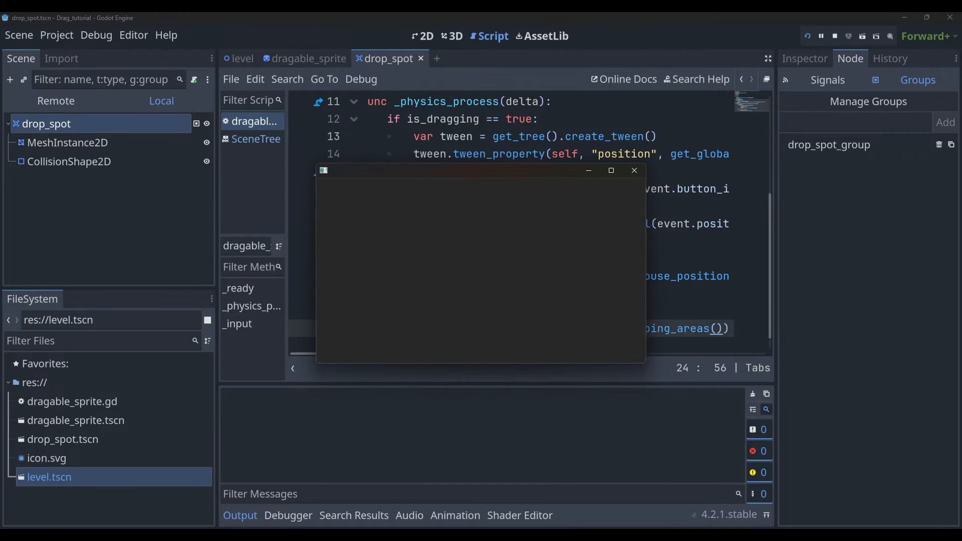
{"action": "mouse_move", "coordinate": [511, 294]}
{"action": "left_mouse_down"}
{"action": "mouse_move", "coordinate": [525, 292]}
{"action": "mouse_move", "coordinate": [366, 296]}
{"action": "mouse_move", "coordinate": [472, 278]}
{"action": "mouse_move", "coordinate": [512, 291]}
{"action": "left_mouse_up"}
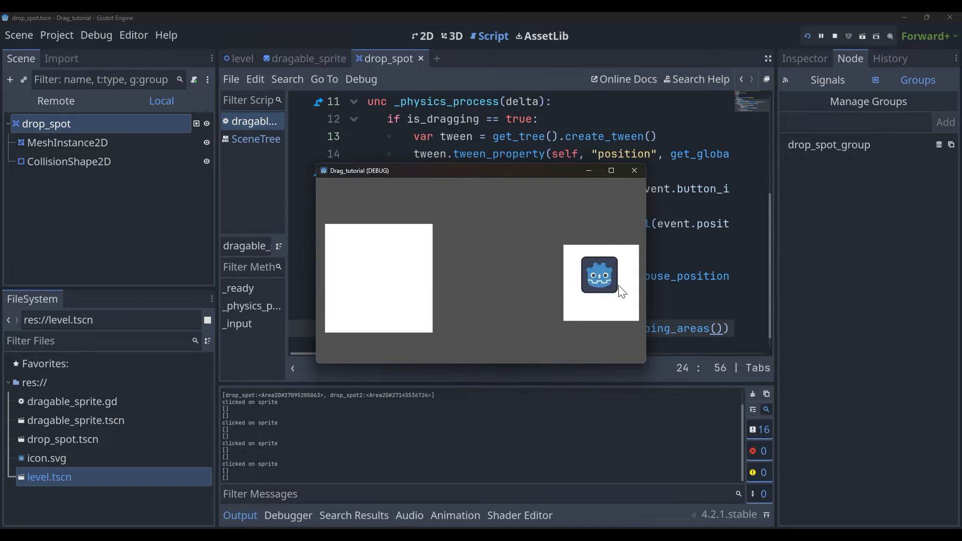
{"action": "left_click_drag", "start_coordinate": [619, 291], "coordinate": [439, 282]}
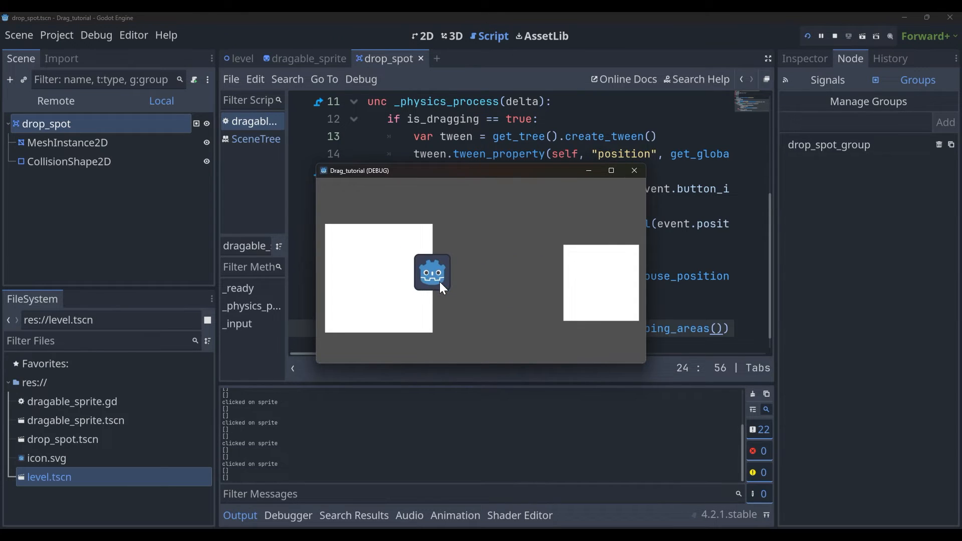
{"action": "left_click", "coordinate": [439, 284]}
- Reinsert 'is_dragging = false' under the else branch before the drop_spots loop
{"action": "left_click", "coordinate": [634, 170]}
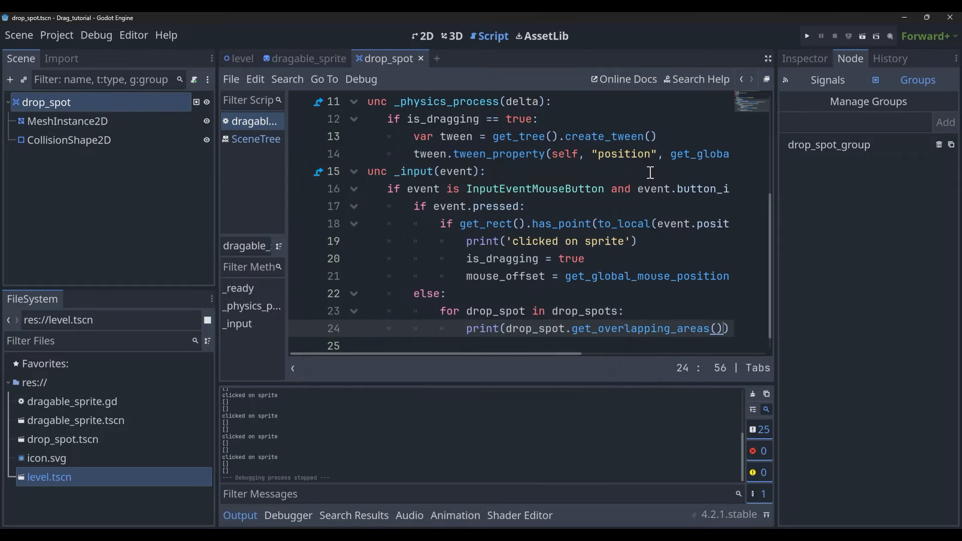
{"action": "scroll", "coordinate": [526, 310], "scroll_direction": "down", "scroll_amount": 1}
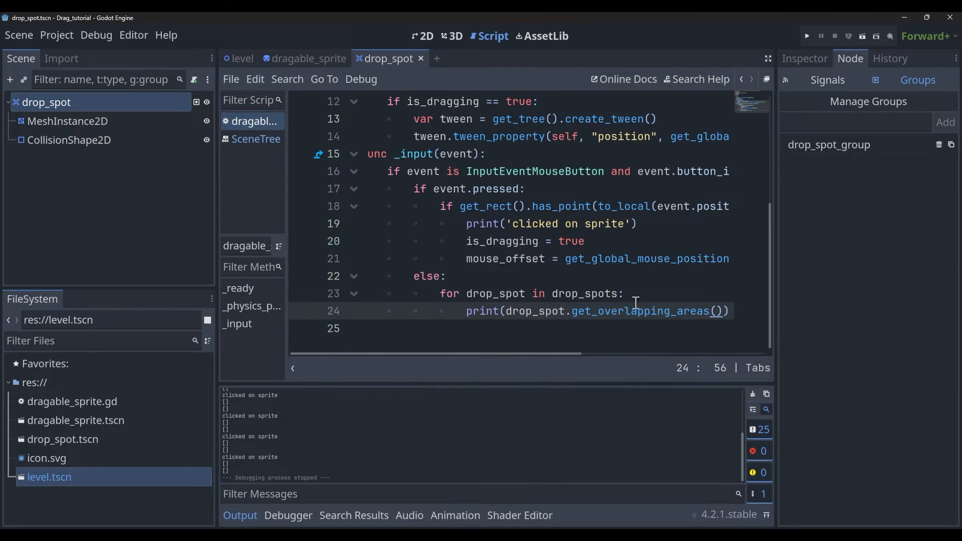
{"action": "left_click", "coordinate": [729, 311]}
{"action": "left_click", "coordinate": [455, 275]}
{"action": "key", "text": "Return"}
{"action": "type", "text": "is"}
{"action": "key", "text": "Return"}
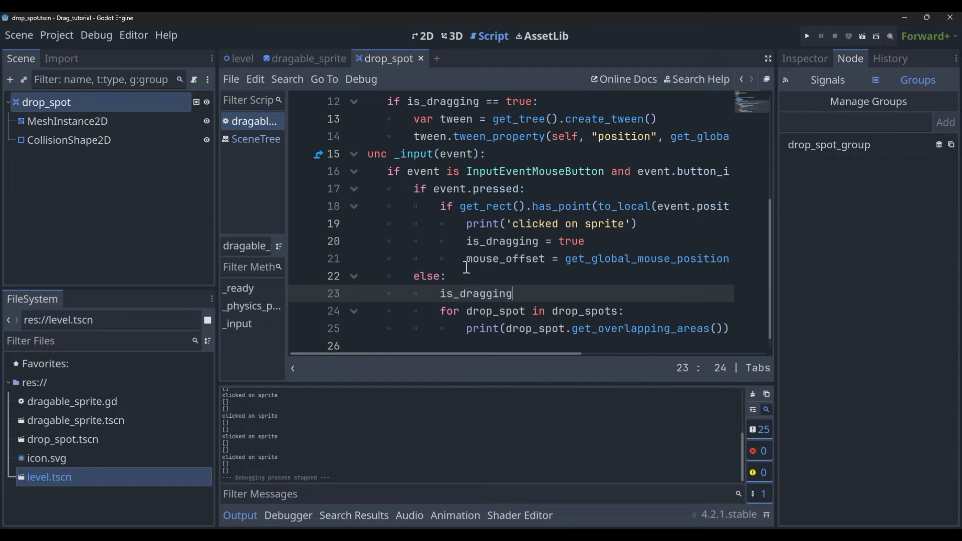
{"action": "type", "text": " = false"}
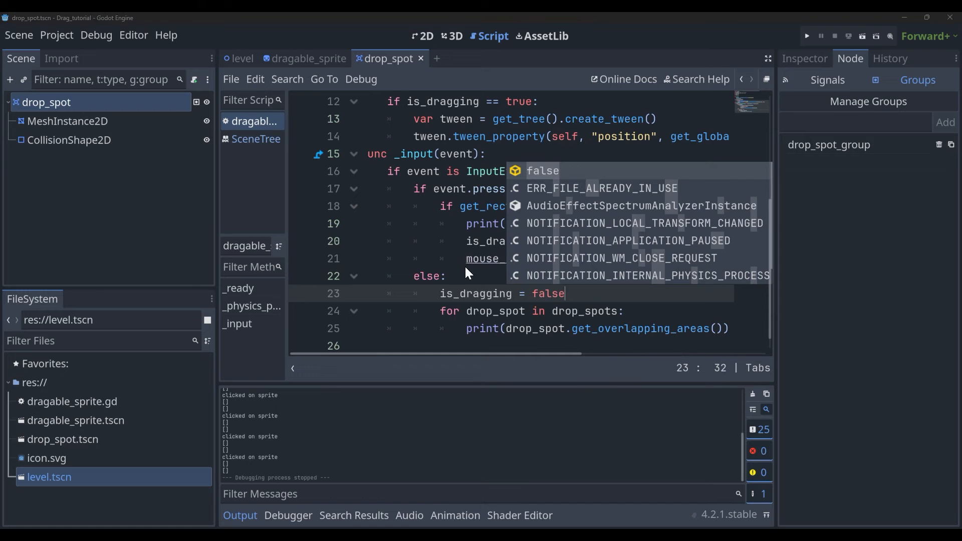
{"action": "key", "text": "Return"}
{"action": "scroll", "coordinate": [594, 324], "scroll_direction": "up", "scroll_amount": 1}
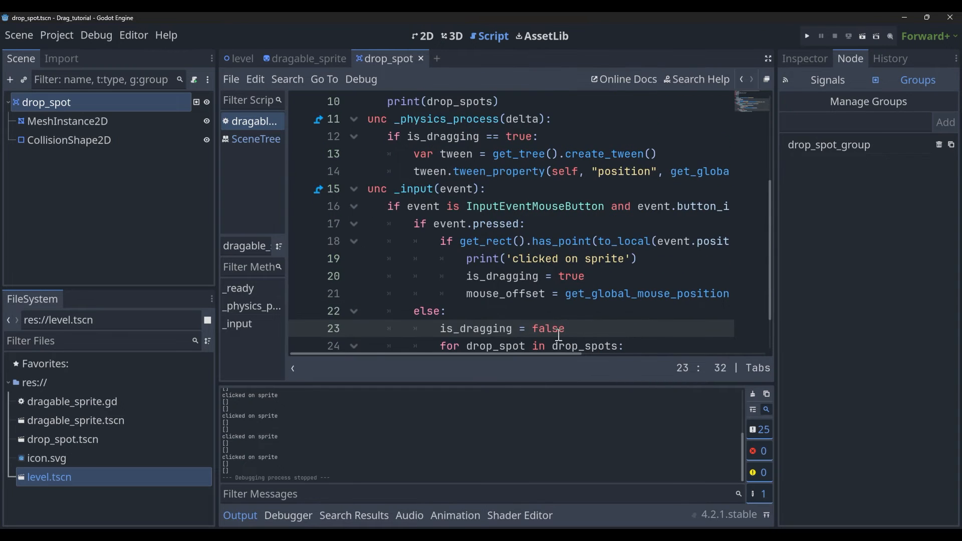
{"action": "scroll", "coordinate": [527, 334], "scroll_direction": "down", "scroll_amount": 1}
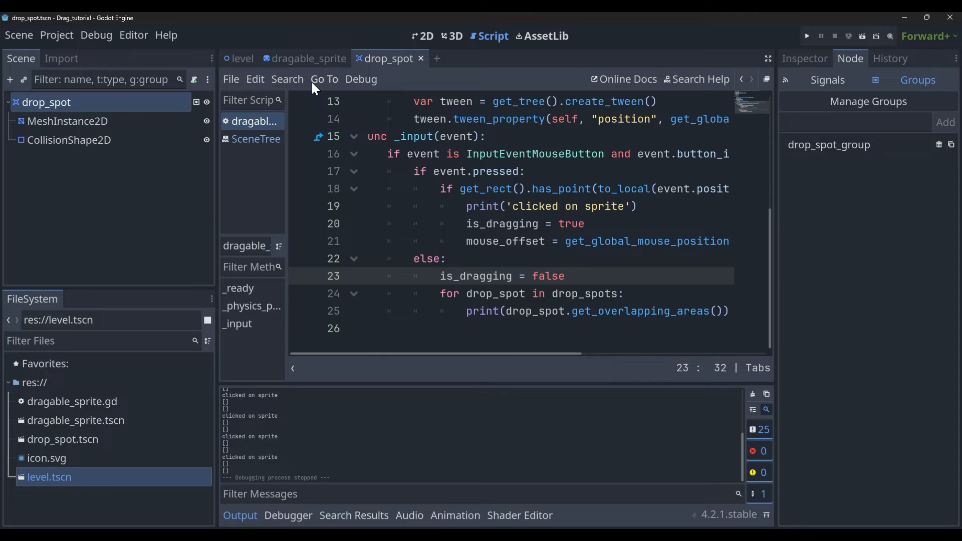
{"action": "left_click", "coordinate": [297, 58]}
- Add an Area2D child with a CollisionShape2D under DragableSprite
{"action": "left_click", "coordinate": [59, 102]}
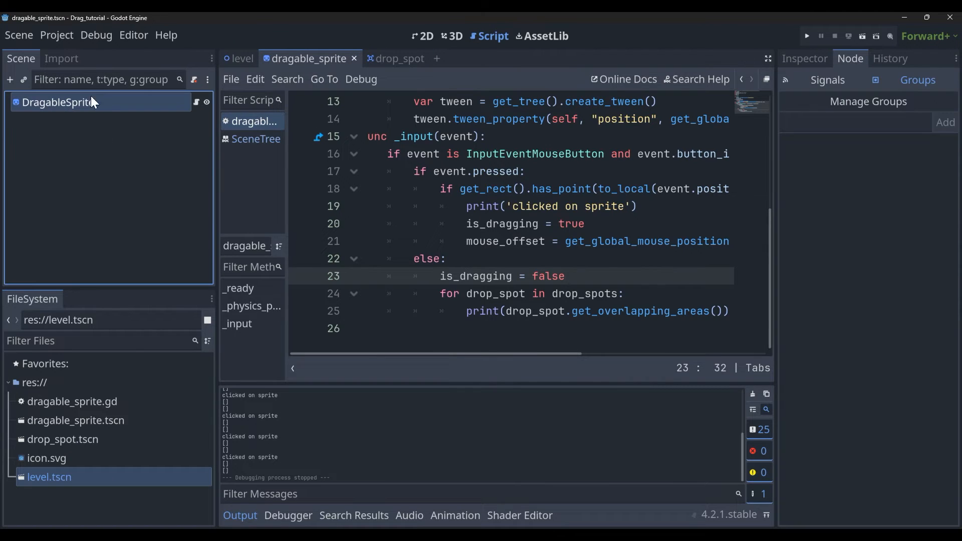
{"action": "left_click", "coordinate": [423, 36]}
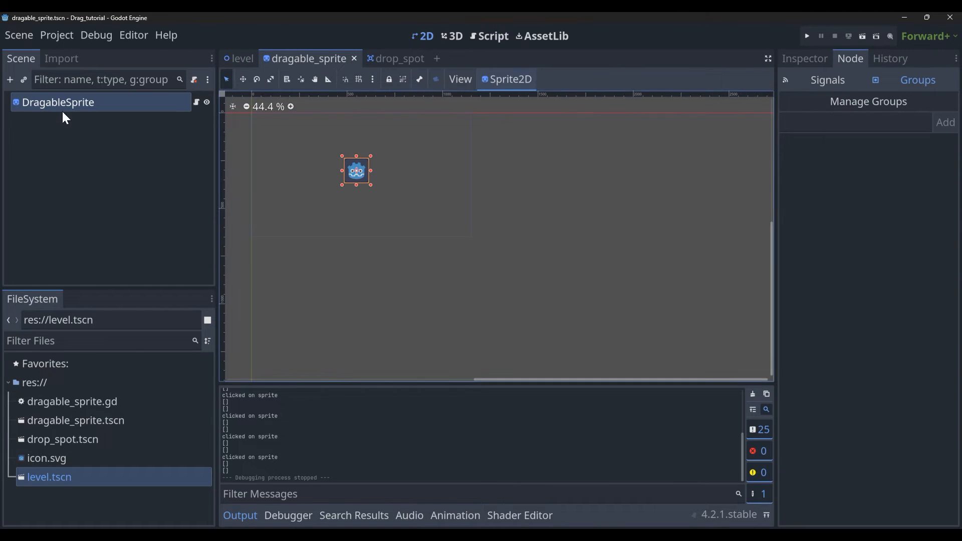
{"action": "left_click", "coordinate": [61, 124]}
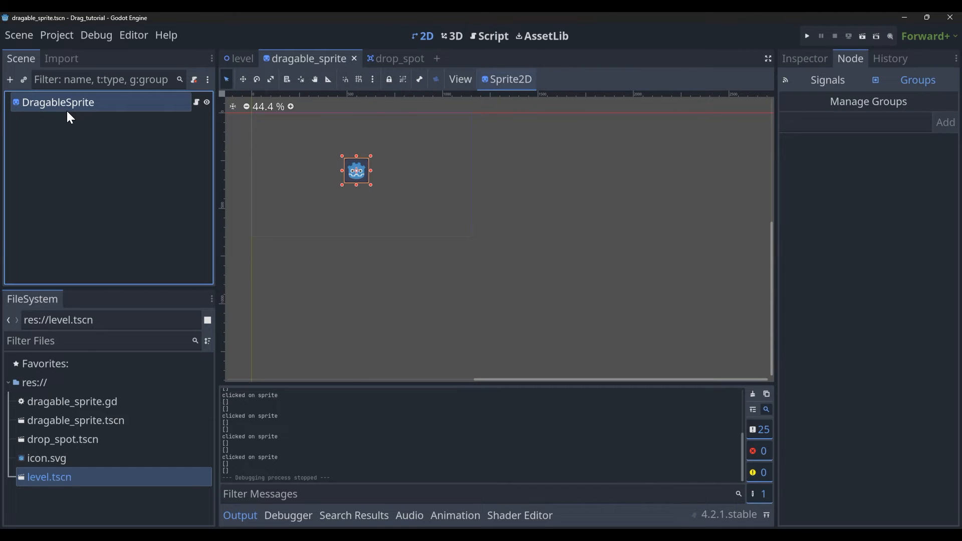
{"action": "key", "text": "ctrl+a"}
{"action": "type", "text": "area"}
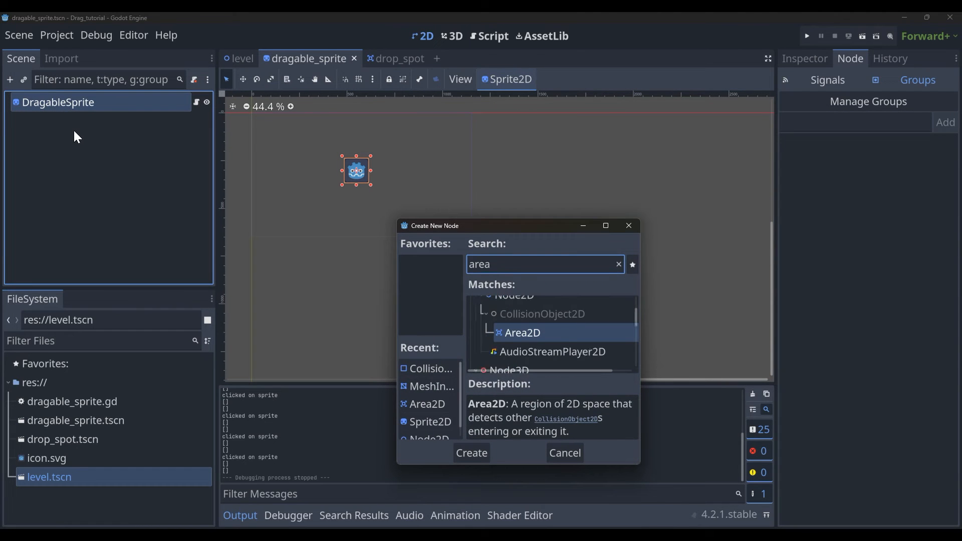
{"action": "key", "text": "Return"}
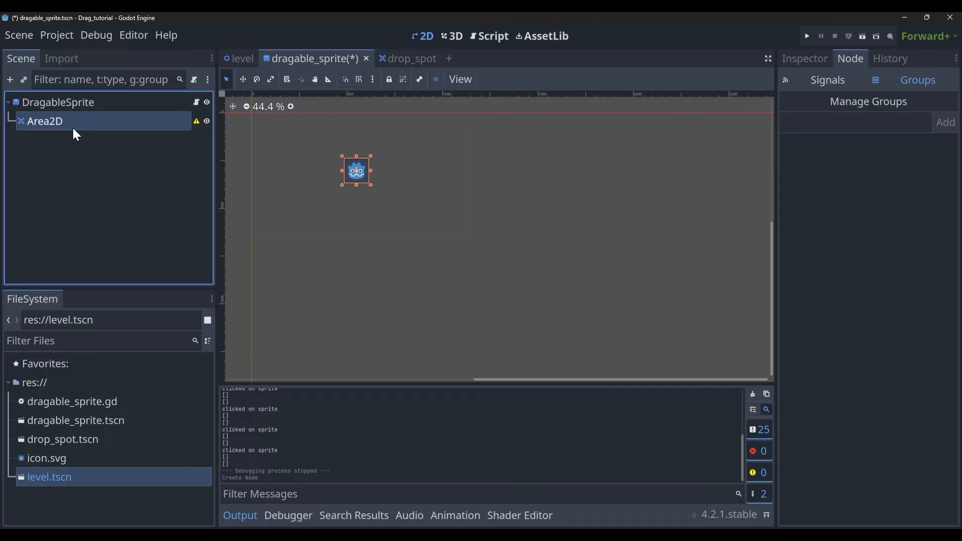
{"action": "key", "text": "ctrl+a"}
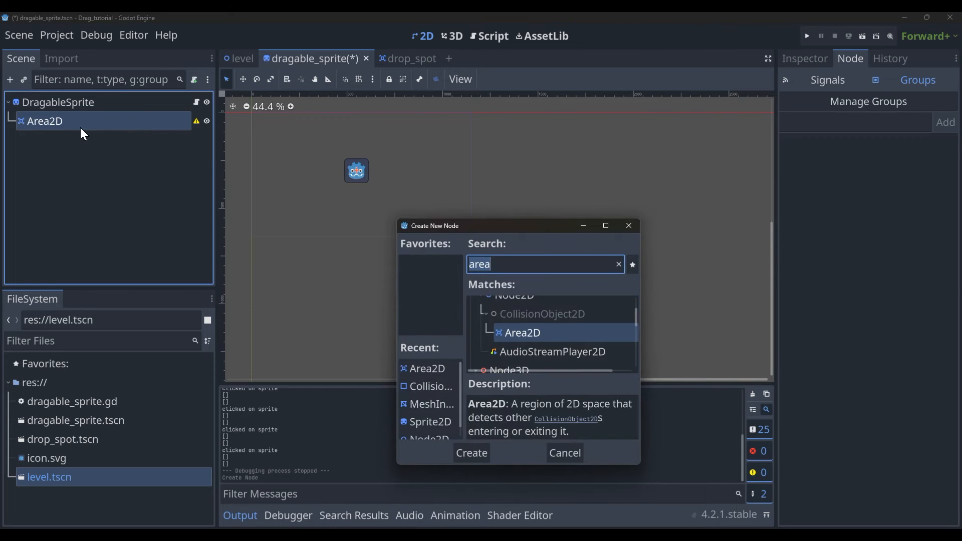
{"action": "type", "text": "coll"}
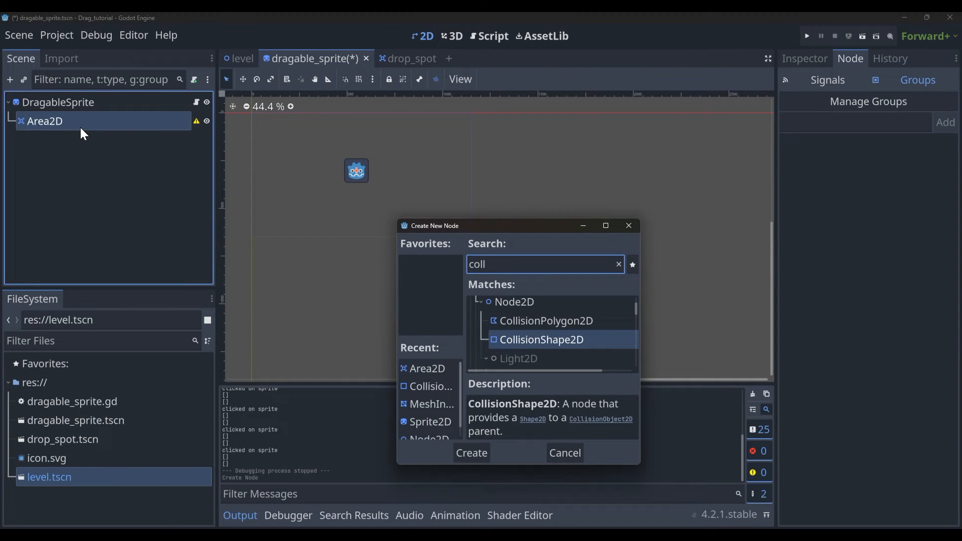
{"action": "key", "text": "Return"}
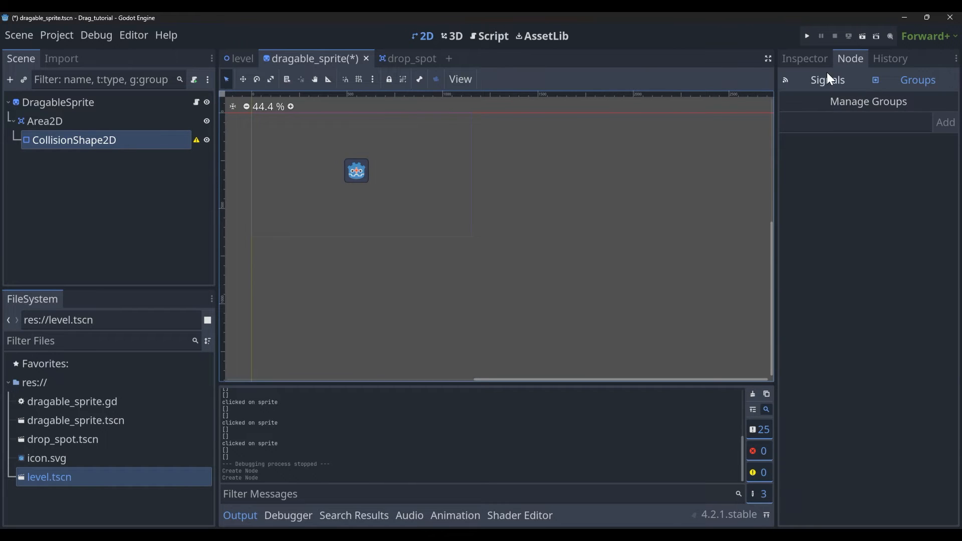
- Give the sprite's CollisionShape2D a RectangleShape2D enlarged to cover the sprite
{"action": "left_click", "coordinate": [808, 60]}
{"action": "left_click", "coordinate": [908, 154]}
{"action": "left_click", "coordinate": [839, 246]}
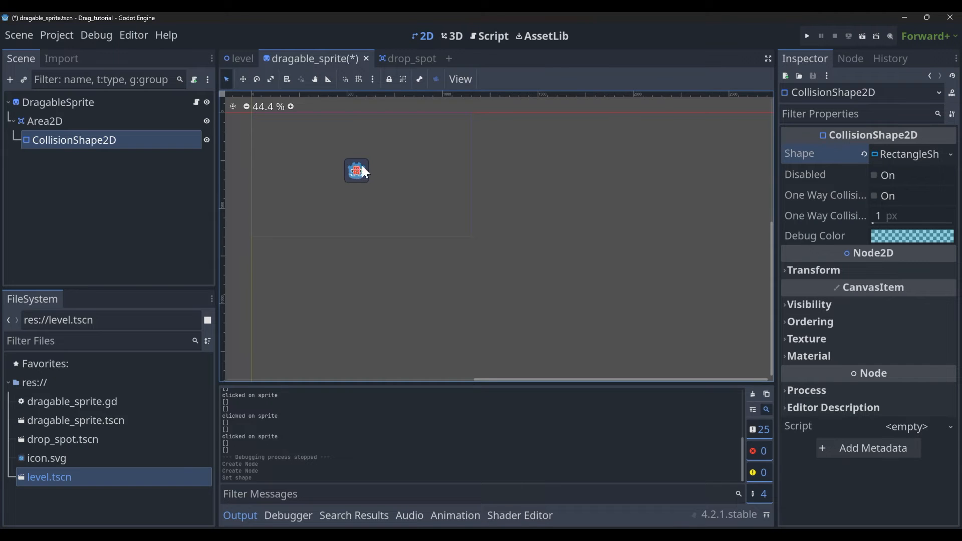
{"action": "mouse_move", "coordinate": [361, 163]}
{"action": "left_mouse_down"}
{"action": "mouse_move", "coordinate": [370, 158]}
{"action": "mouse_move", "coordinate": [370, 171]}
{"action": "left_mouse_up"}
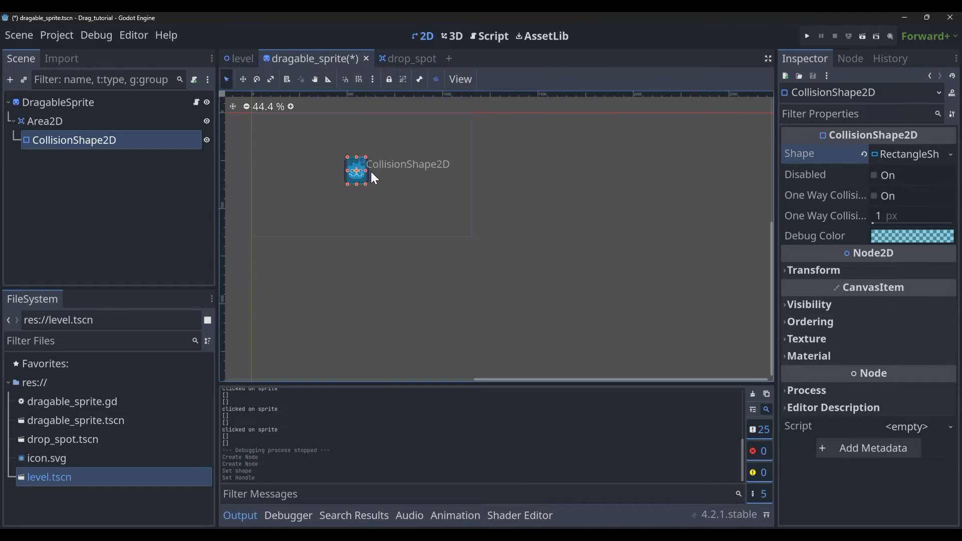
{"action": "left_click", "coordinate": [386, 189]}
- Run the game and drag the sprite onto the right white drop spot
{"action": "key", "text": "F5"}
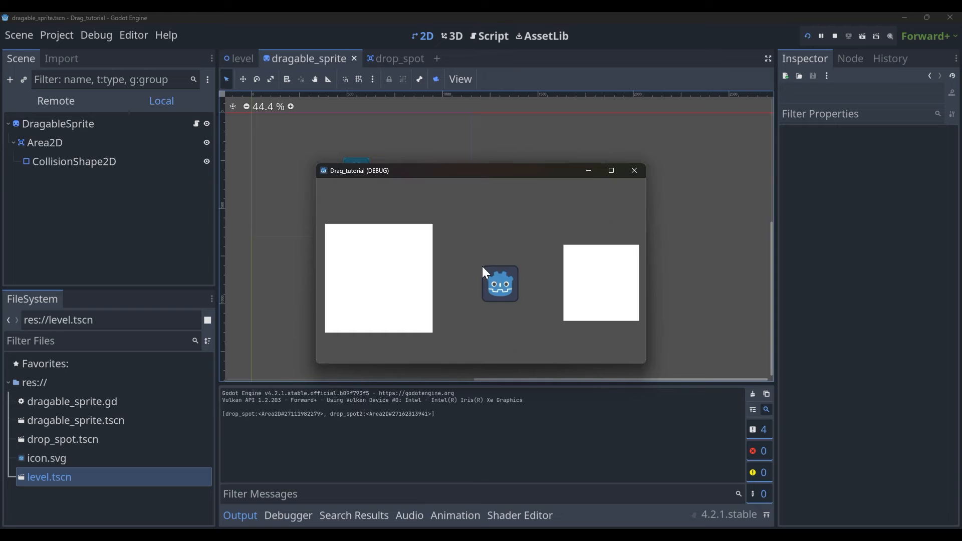
{"action": "mouse_move", "coordinate": [481, 265]}
{"action": "left_mouse_down"}
{"action": "mouse_move", "coordinate": [410, 293]}
{"action": "mouse_move", "coordinate": [584, 288]}
{"action": "mouse_move", "coordinate": [389, 277]}
{"action": "mouse_move", "coordinate": [607, 275]}
{"action": "mouse_move", "coordinate": [421, 243]}
{"action": "mouse_move", "coordinate": [590, 278]}
{"action": "left_mouse_up"}
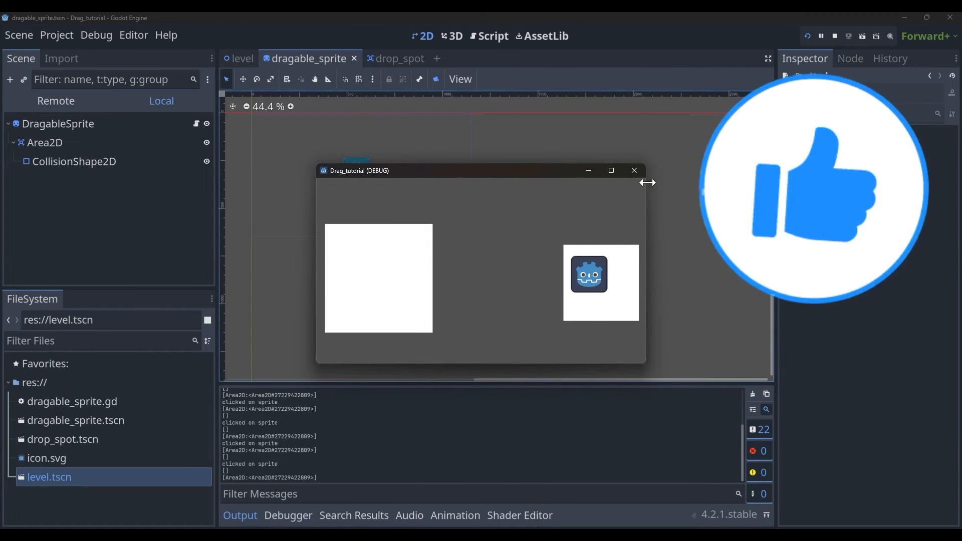
- Stop the game and start an indented if on line 25 testing drop_spot.has_overlapping_areas()
{"action": "left_click", "coordinate": [634, 170]}
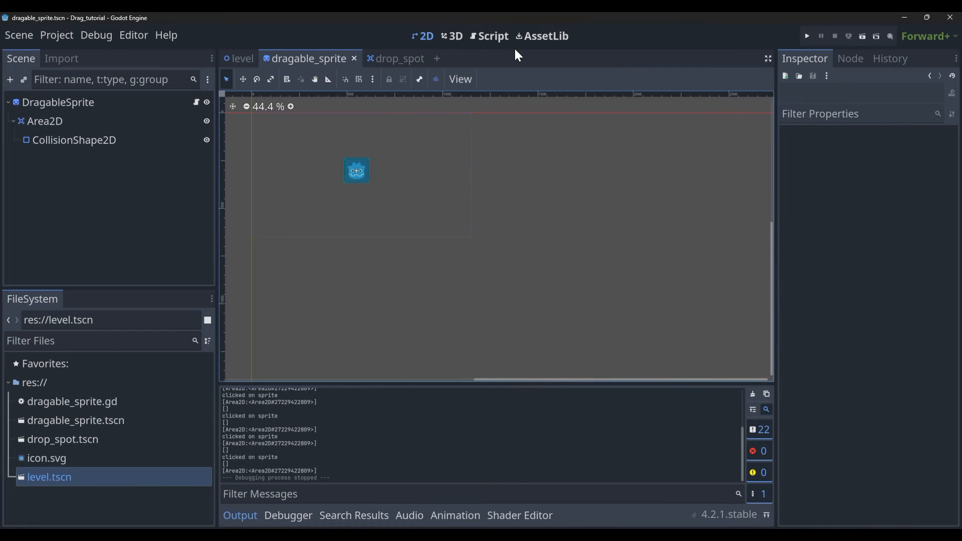
{"action": "left_click", "coordinate": [502, 36]}
{"action": "type", "text": "if"}
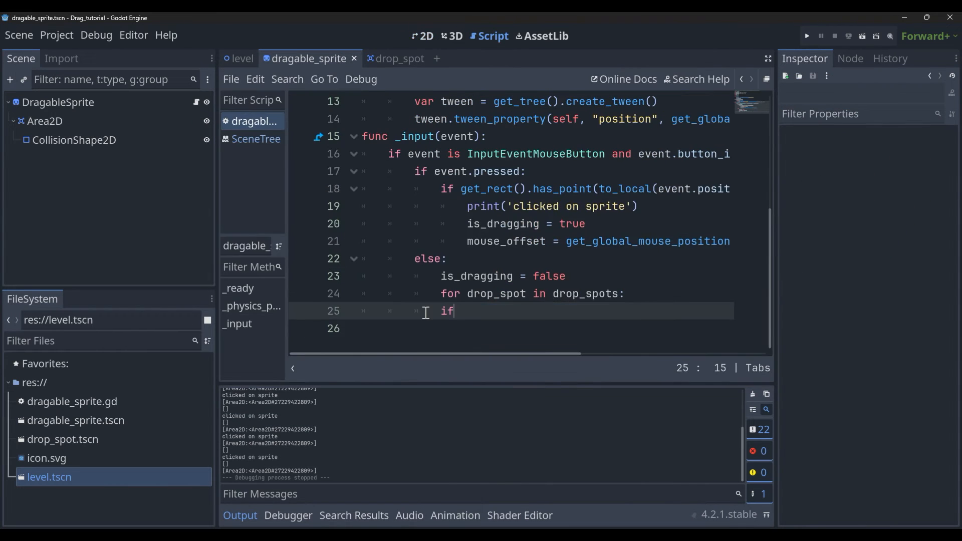
{"action": "key", "text": "BackSpace"}
{"action": "key", "text": "BackSpace"}
{"action": "key", "text": "Tab"}
{"action": "type", "text": "if "}
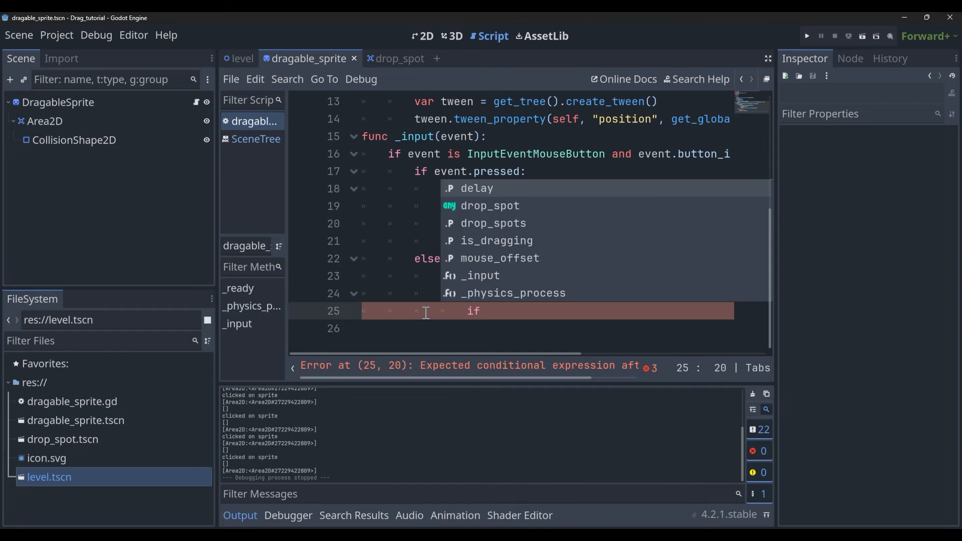
{"action": "type", "text": "drop"}
{"action": "key", "text": "Return"}
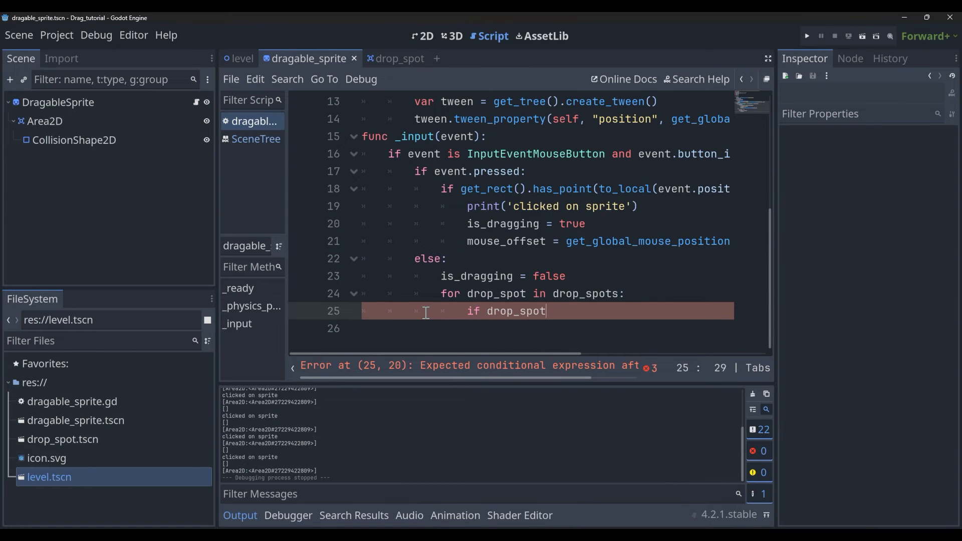
{"action": "type", "text": ".has_"}
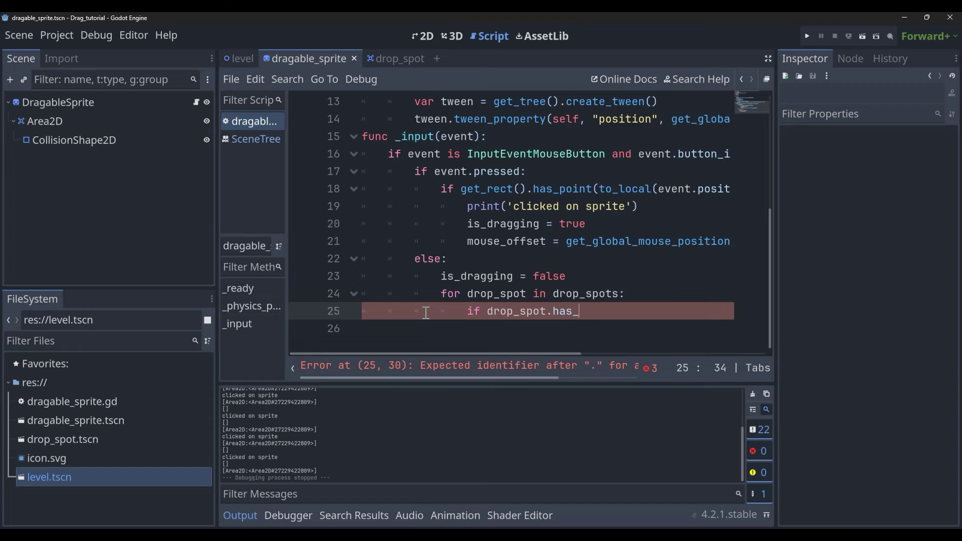
- Complete the condition with get_overlapping_areas().has(get_node("Area2D")) and print('valid drop') in its body
{"action": "type", "text": "drop_spot.get_overlapping_areas()"}
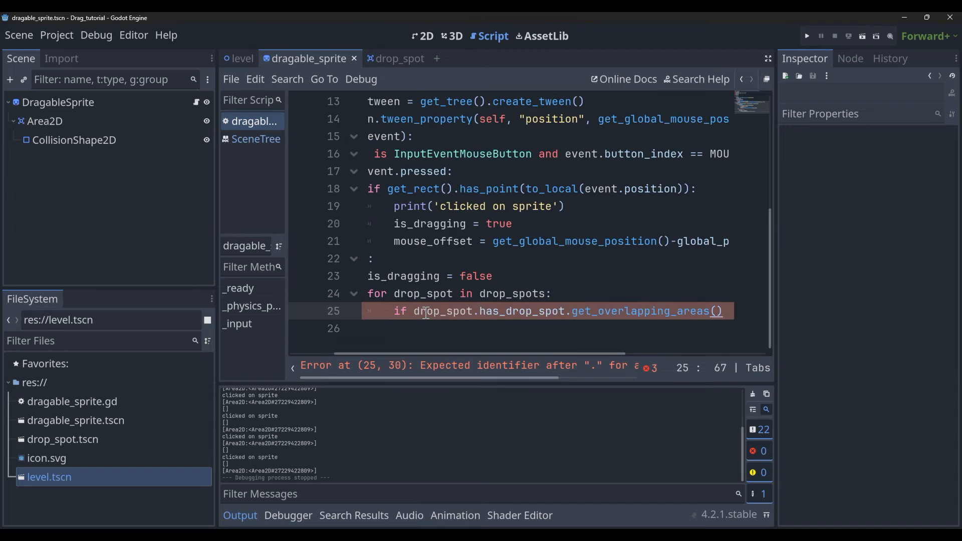
{"action": "key", "text": "ctrl+z"}
{"action": "type", "text": "overlapping_areas() "}
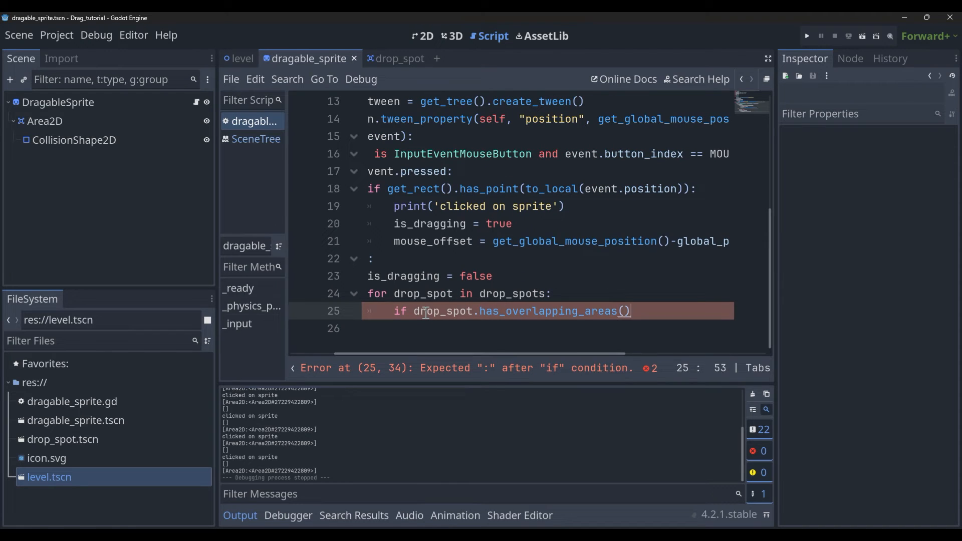
{"action": "type", "text": "&"}
{"action": "key", "text": "BackSpace"}
{"action": "type", "text": "and "}
{"action": "type", "text": "drop_spot.get_overlapping_areas()"}
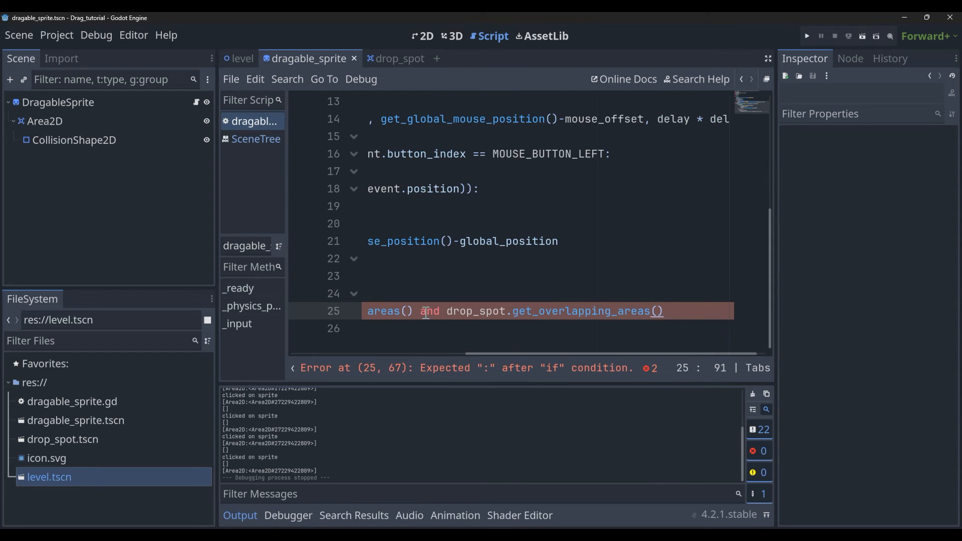
{"action": "type", "text": ".has("}
{"action": "type", "text": "sel"}
{"action": "type", "text": "f.get"}
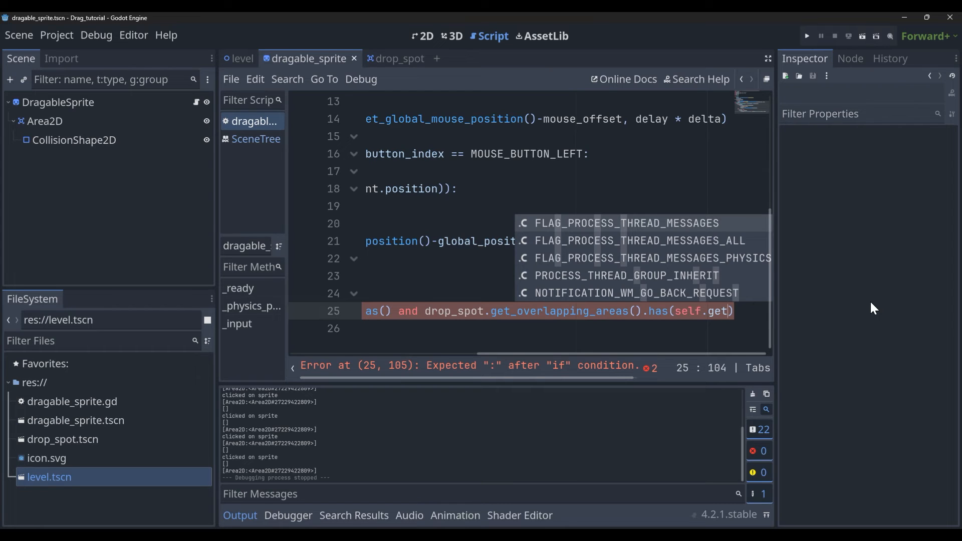
{"action": "type", "text": "_node("}
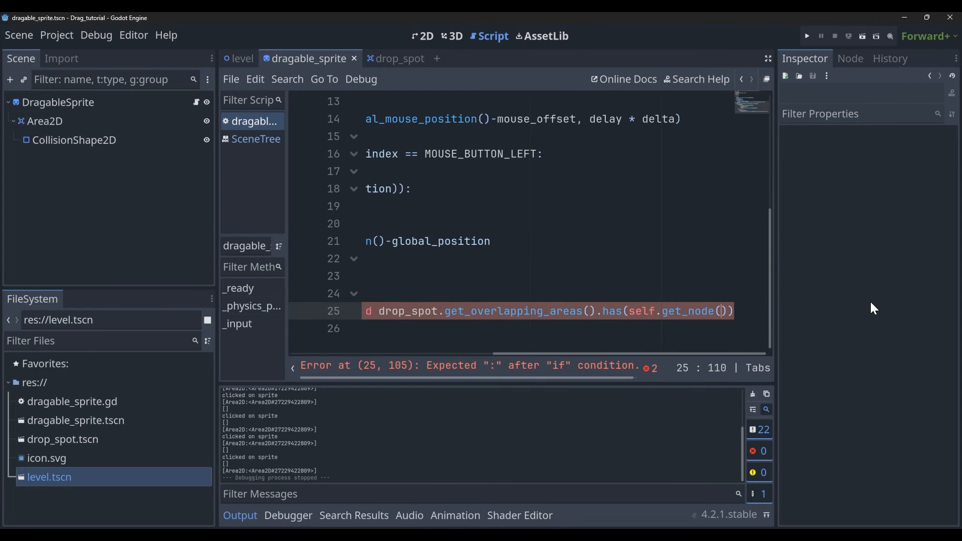
{"action": "type", "text": "\""}
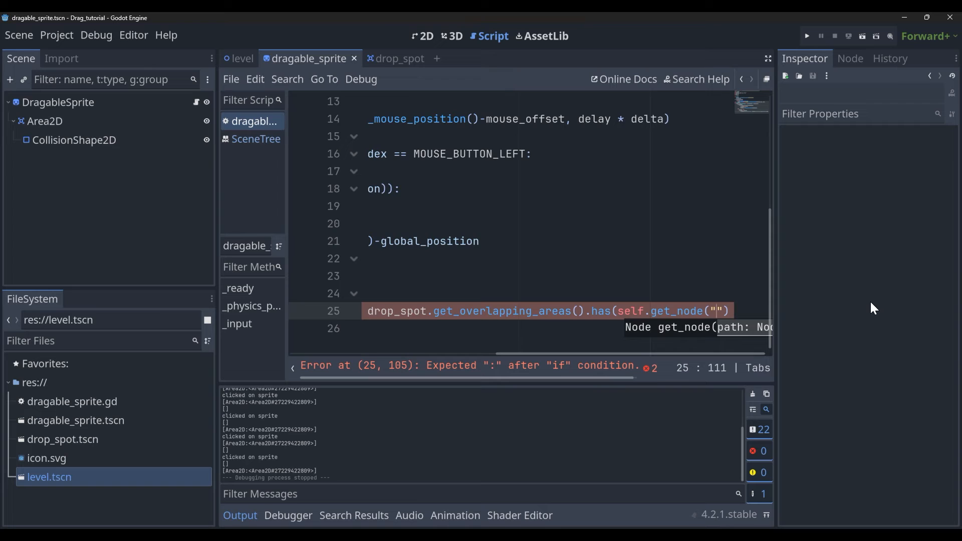
{"action": "type", "text": "Area2"}
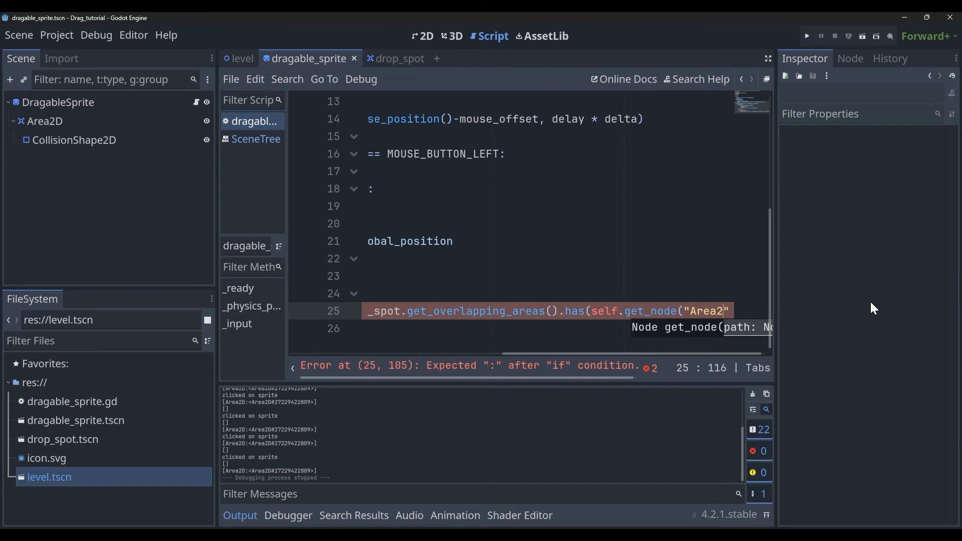
{"action": "type", "text": "D\"))"}
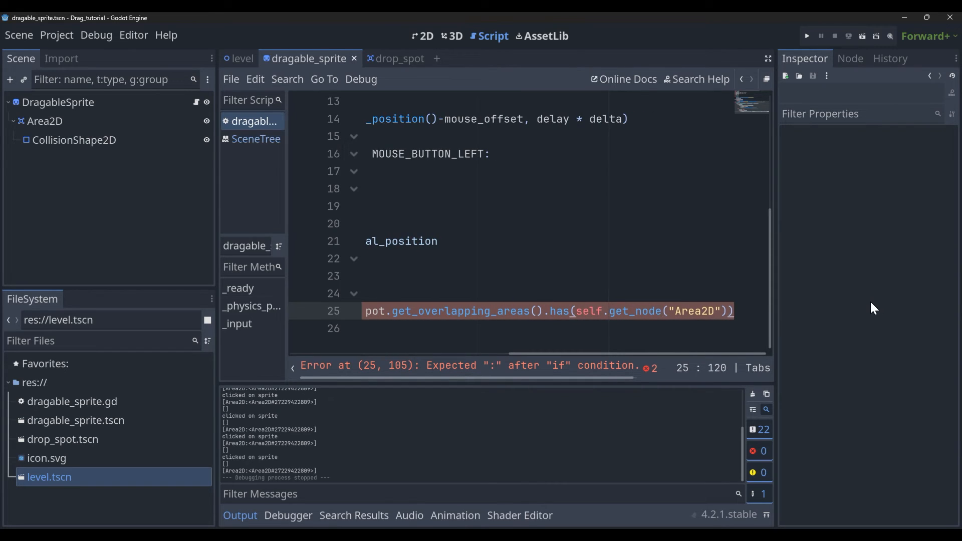
{"action": "type", "text": ":"}
{"action": "key", "text": "Return"}
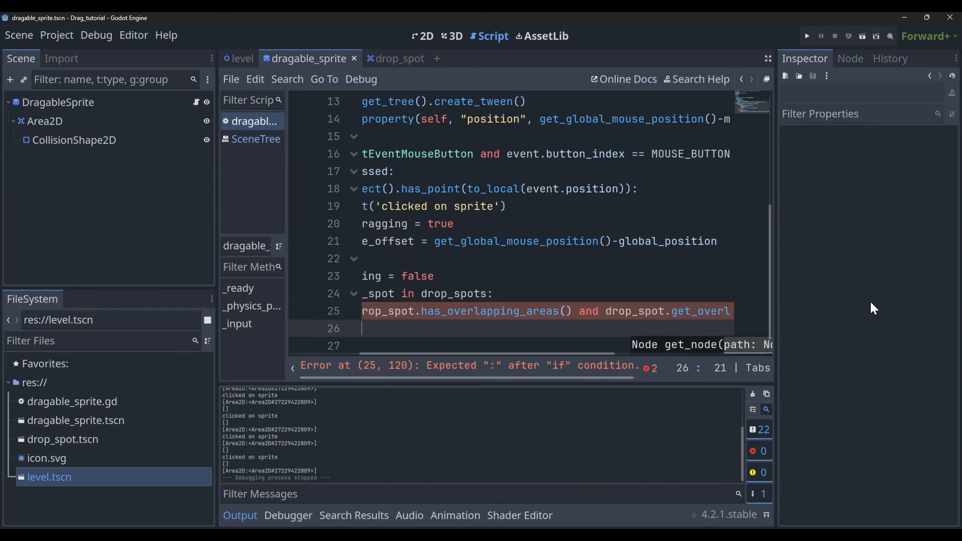
{"action": "type", "text": "print("}
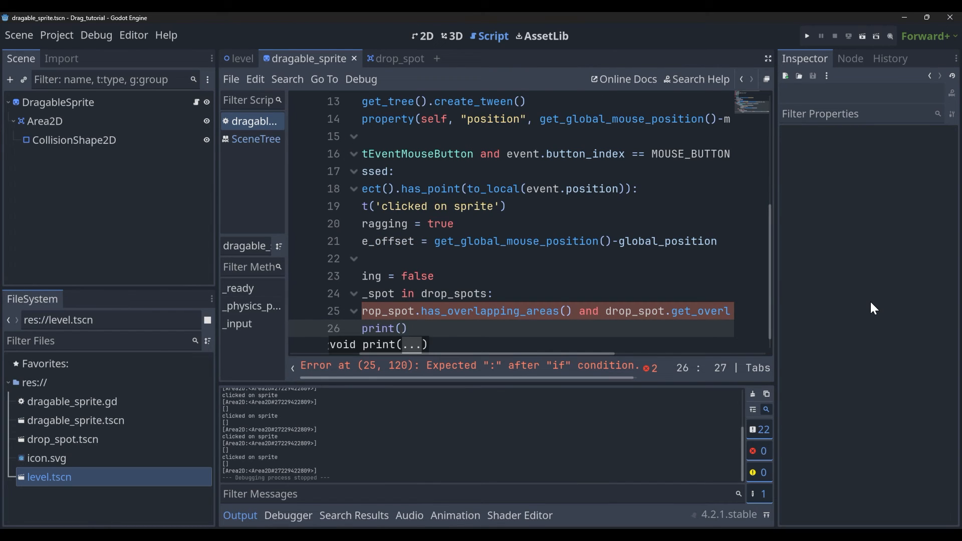
{"action": "type", "text": "'d"}
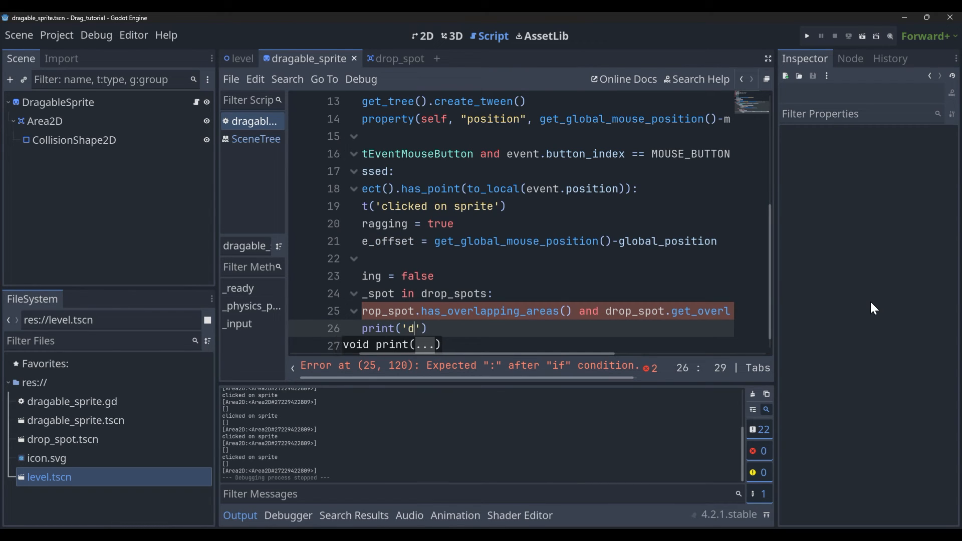
{"action": "key", "text": "BackSpace"}
{"action": "type", "text": "valid drop"}
- Run the game, drop the sprite on the left spot to see 'valid drop' logged, then stop it
{"action": "key", "text": "F5"}
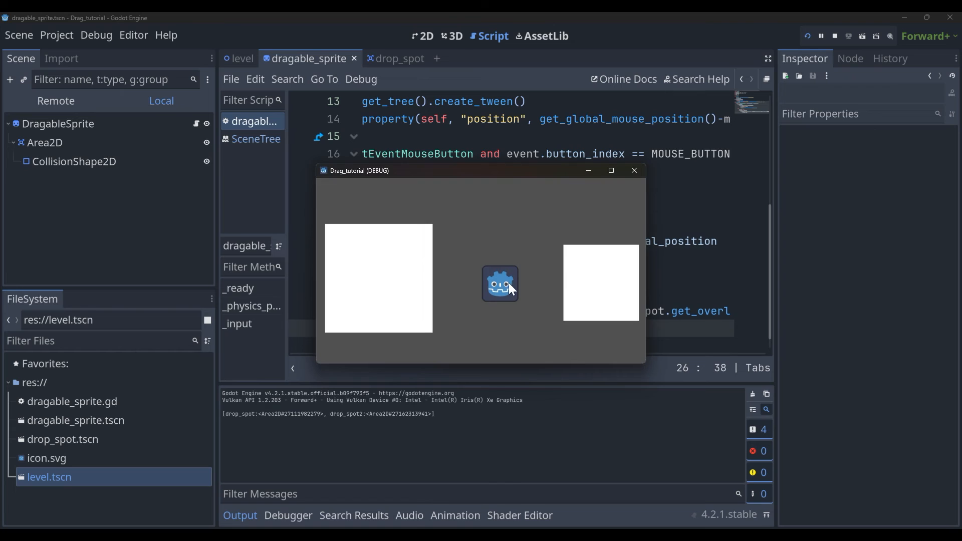
{"action": "left_click", "coordinate": [507, 251]}
{"action": "mouse_move", "coordinate": [501, 259]}
{"action": "left_mouse_down"}
{"action": "mouse_move", "coordinate": [485, 298]}
{"action": "mouse_move", "coordinate": [414, 288]}
{"action": "mouse_move", "coordinate": [588, 309]}
{"action": "mouse_move", "coordinate": [380, 258]}
{"action": "mouse_move", "coordinate": [638, 285]}
{"action": "mouse_move", "coordinate": [369, 285]}
{"action": "left_mouse_up"}
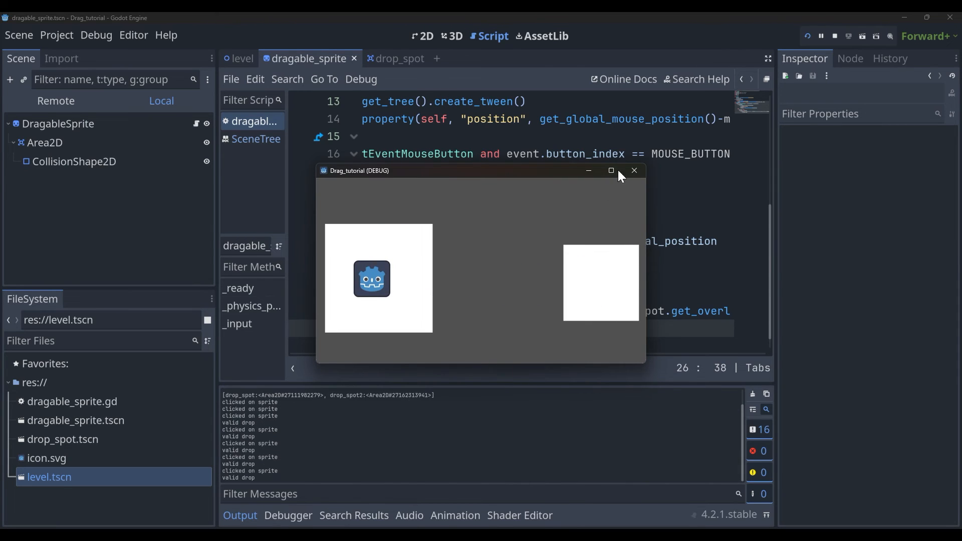
{"action": "left_click", "coordinate": [634, 169]}
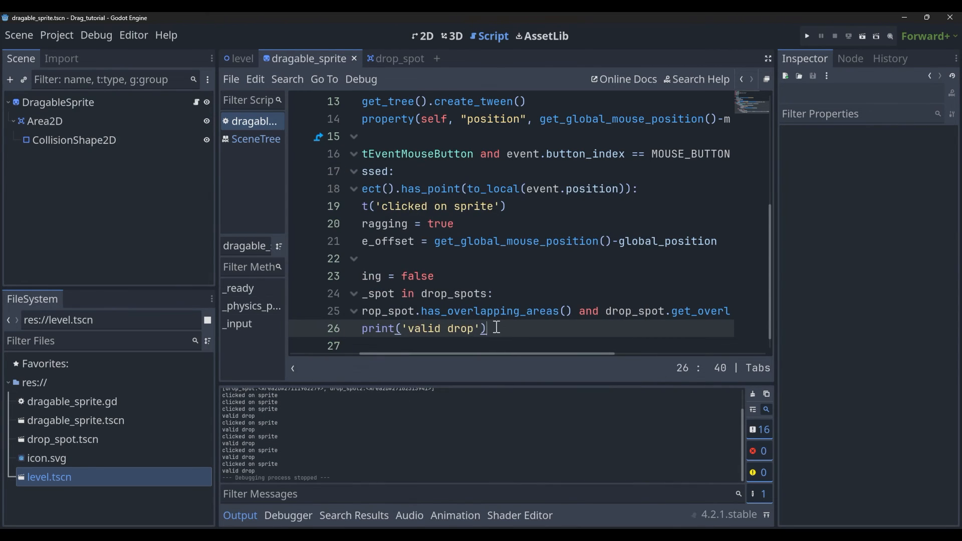
{"action": "left_click_drag", "start_coordinate": [488, 329], "coordinate": [496, 324]}
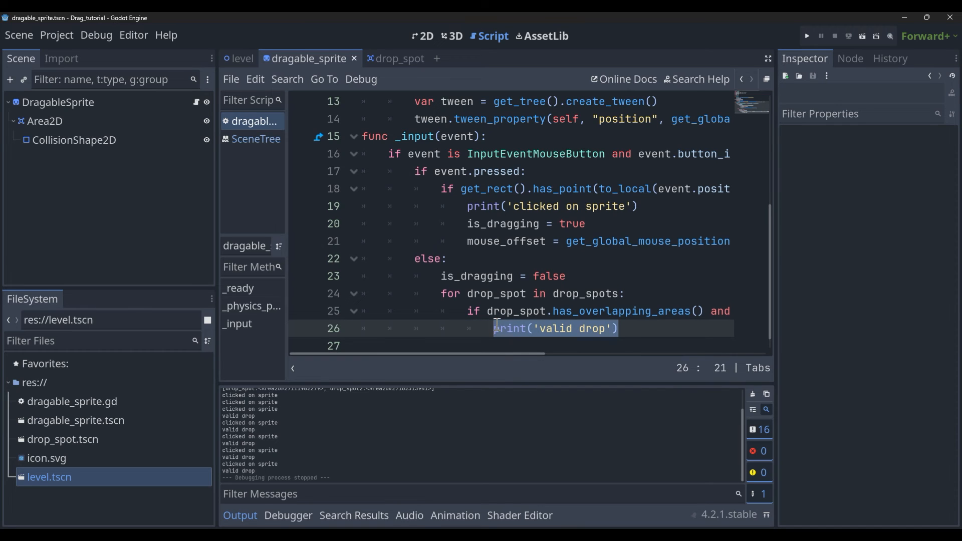
{"action": "type", "text": "var snap_p"}
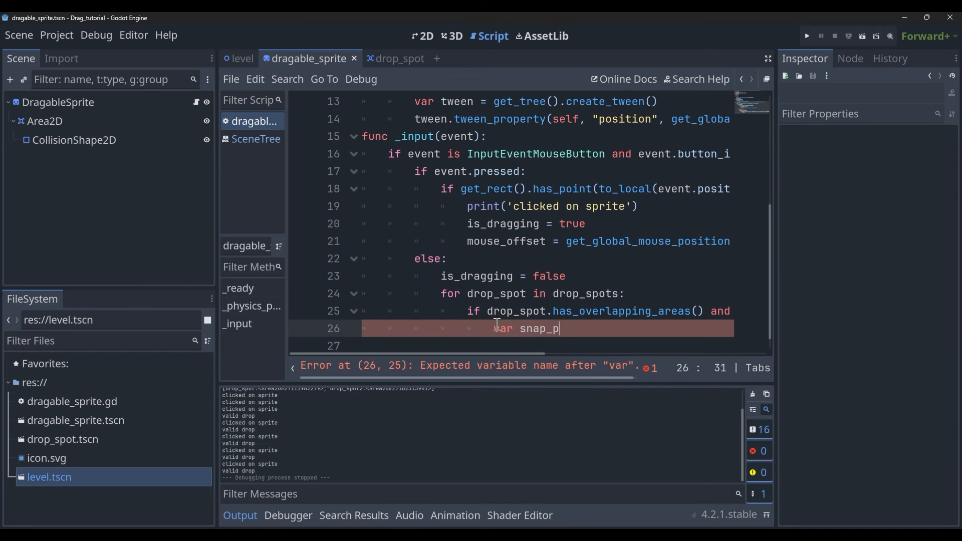
{"action": "type", "text": "osition = drop_spot"}
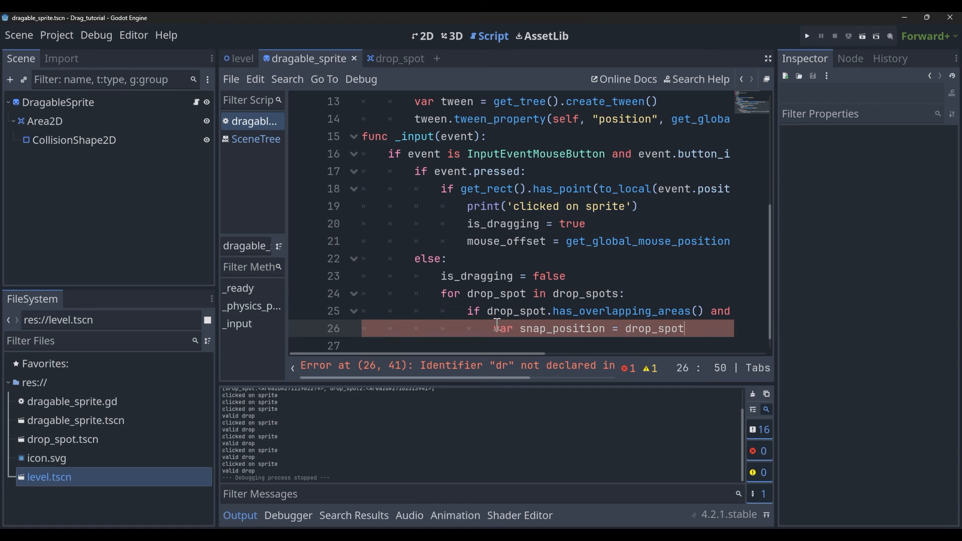
{"action": "type", "text": ".position"}
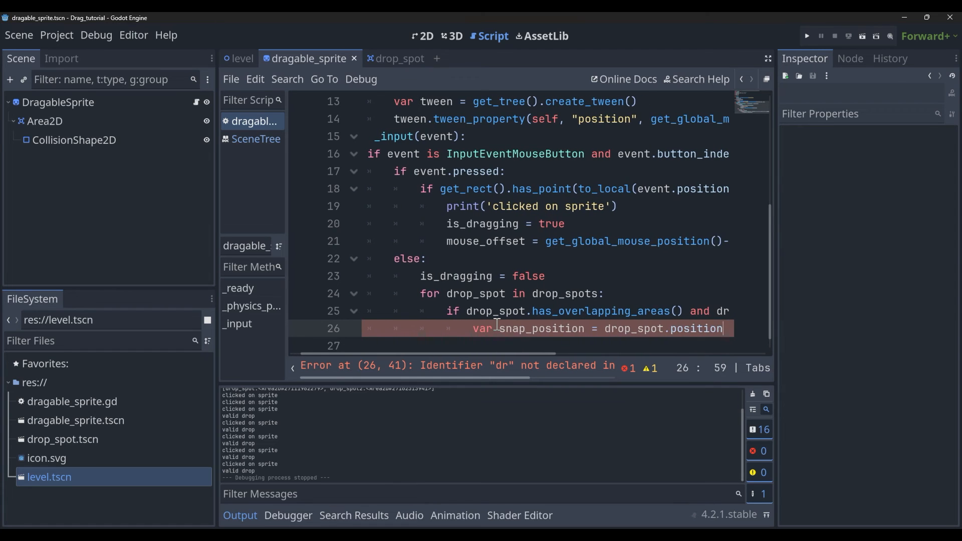
- Add var snap_position = drop_spot.position and paste the existing tween lines, indented, into the drop branch
{"action": "key", "text": "Return"}
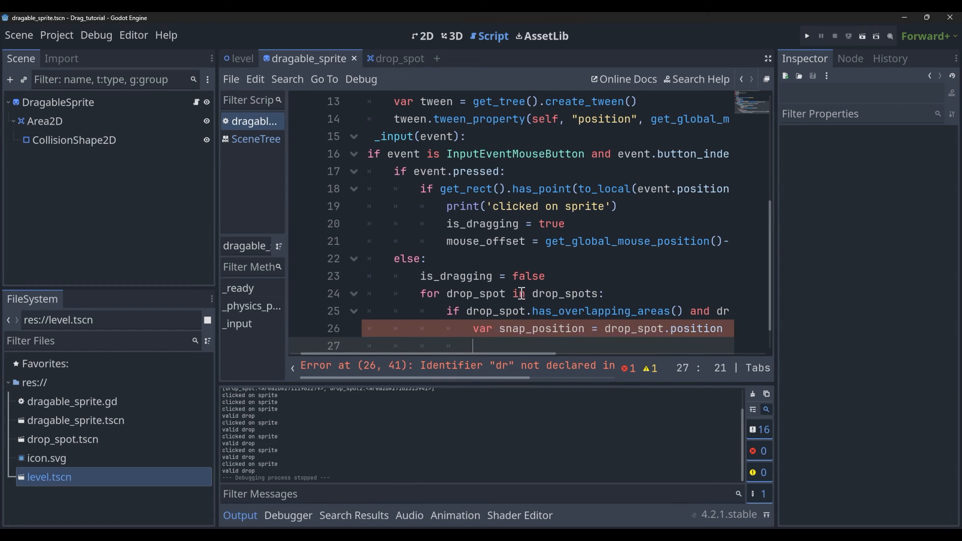
{"action": "scroll", "coordinate": [509, 223], "scroll_direction": "up", "scroll_amount": 4}
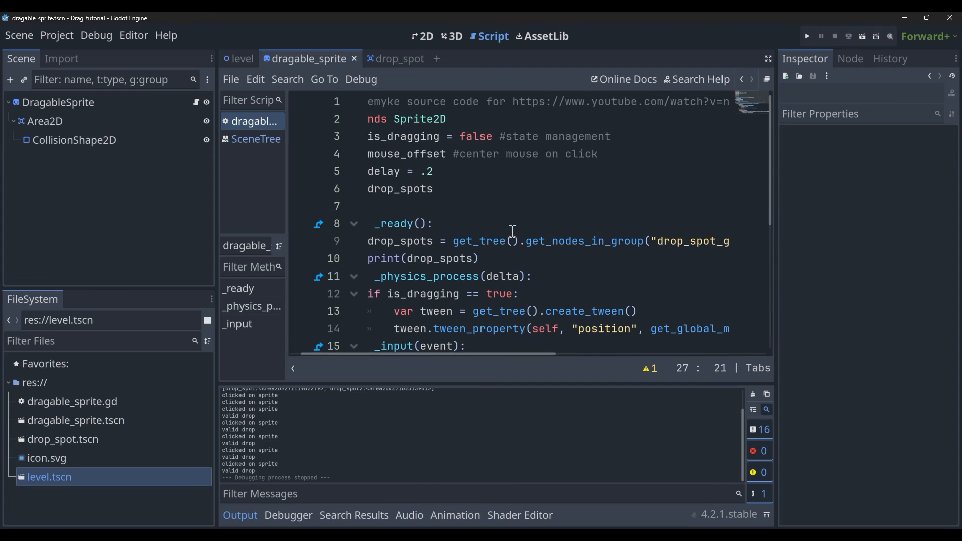
{"action": "left_click_drag", "start_coordinate": [414, 311], "coordinate": [835, 328]}
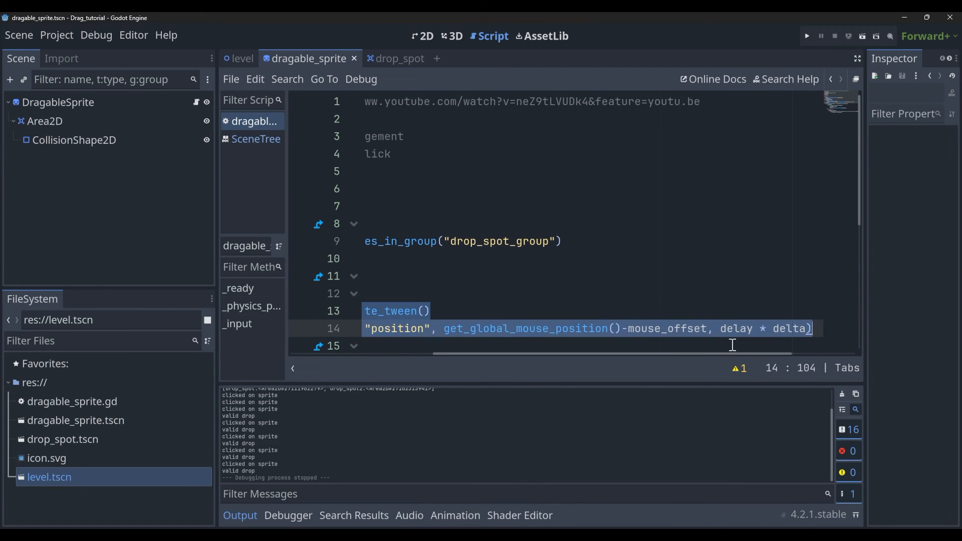
{"action": "scroll", "coordinate": [738, 329], "scroll_direction": "down", "scroll_amount": 2}
{"action": "scroll", "coordinate": [739, 328], "scroll_direction": "down", "scroll_amount": 3}
{"action": "left_click_drag", "start_coordinate": [673, 354], "coordinate": [407, 373]}
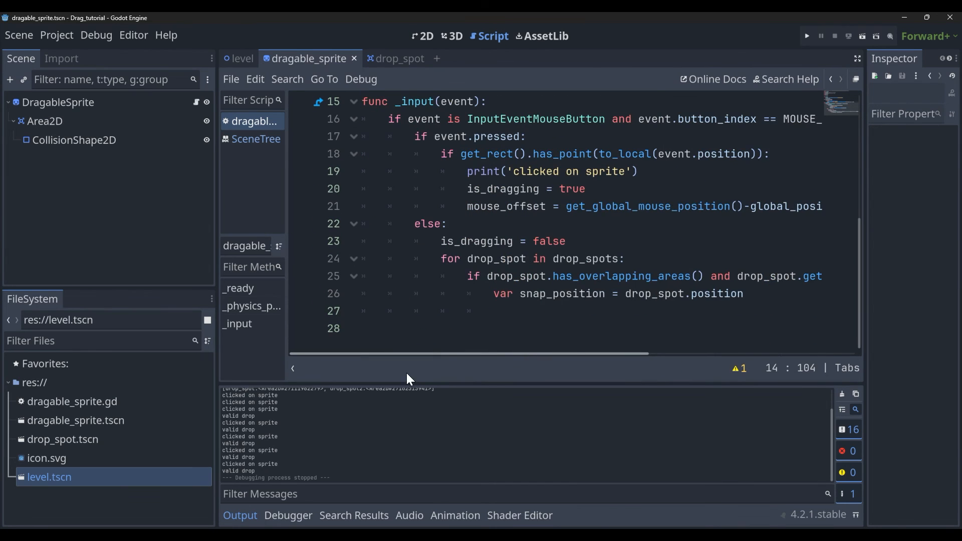
{"action": "left_click", "coordinate": [551, 305]}
{"action": "key", "text": "ctrl+v"}
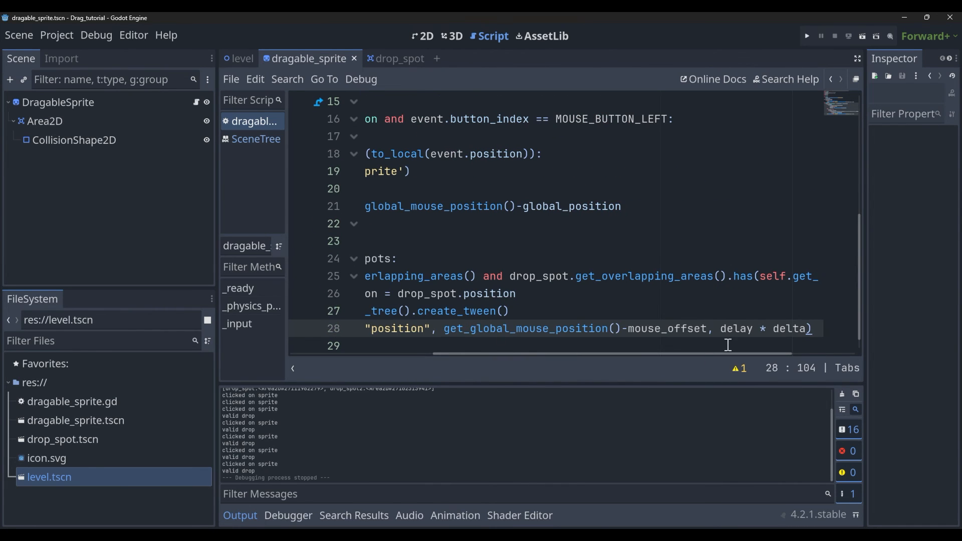
{"action": "left_click_drag", "start_coordinate": [670, 353], "coordinate": [369, 352]}
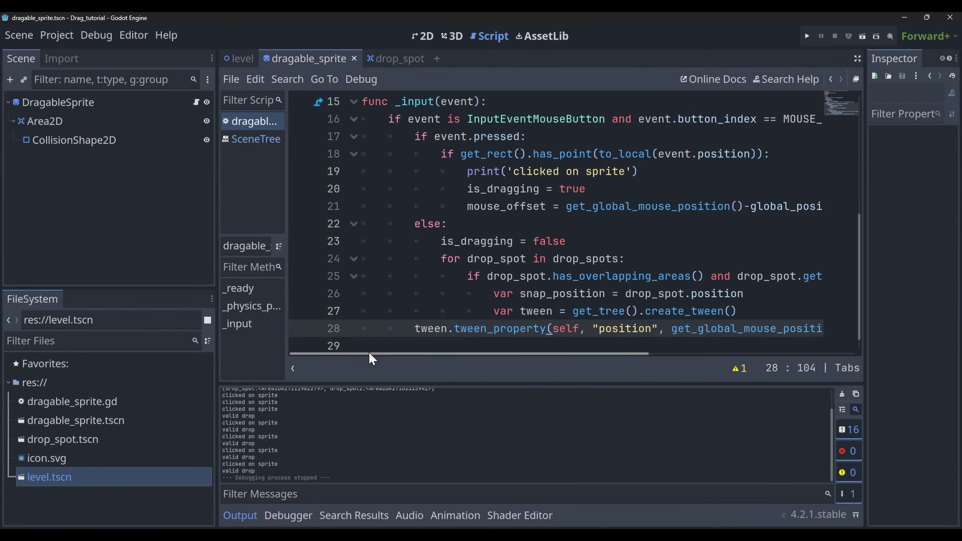
{"action": "left_click", "coordinate": [415, 330]}
{"action": "key", "text": "Tab"}
{"action": "key", "text": "Tab"}
{"action": "key", "text": "Tab"}
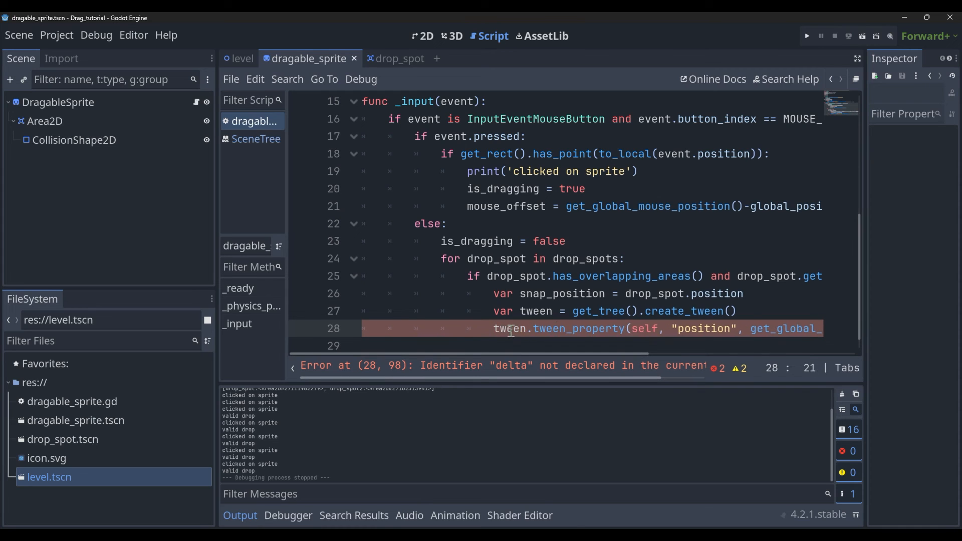
{"action": "left_click_drag", "start_coordinate": [512, 352], "coordinate": [544, 352]}
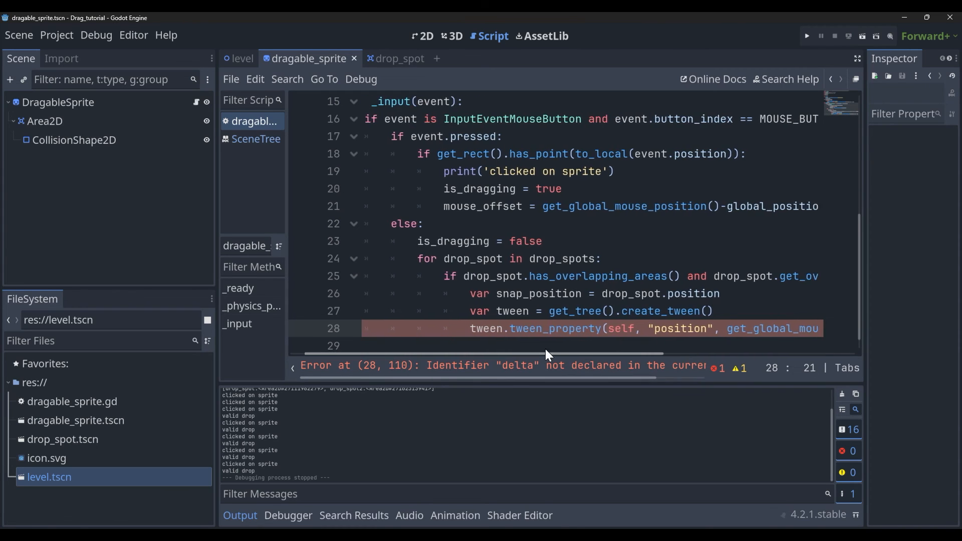
{"action": "left_click_drag", "start_coordinate": [545, 348], "coordinate": [679, 350]}
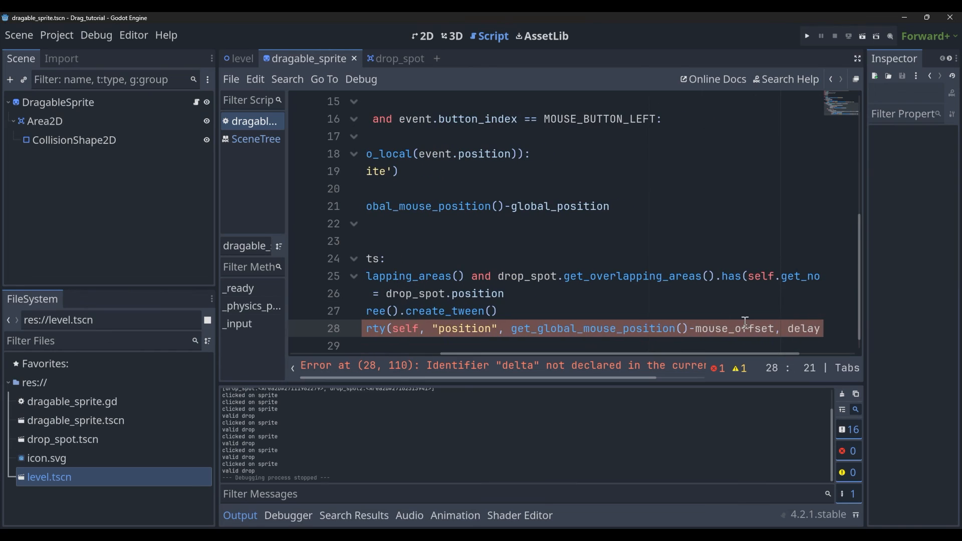
- Make the pasted tween target snap_position with a duration of delay instead of delta
{"action": "left_click_drag", "start_coordinate": [775, 329], "coordinate": [513, 334]}
{"action": "type", "text": "sn, delay * delta"}
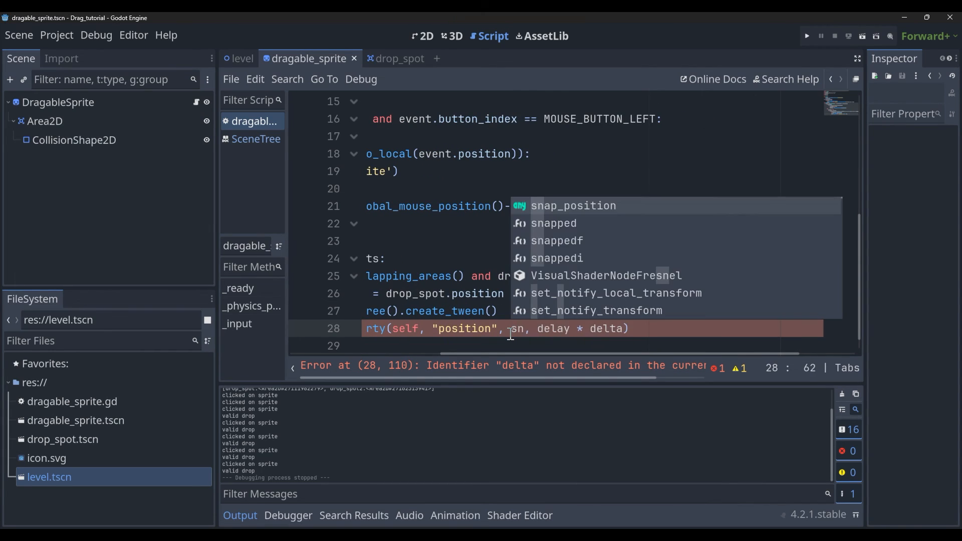
{"action": "key", "text": "Return"}
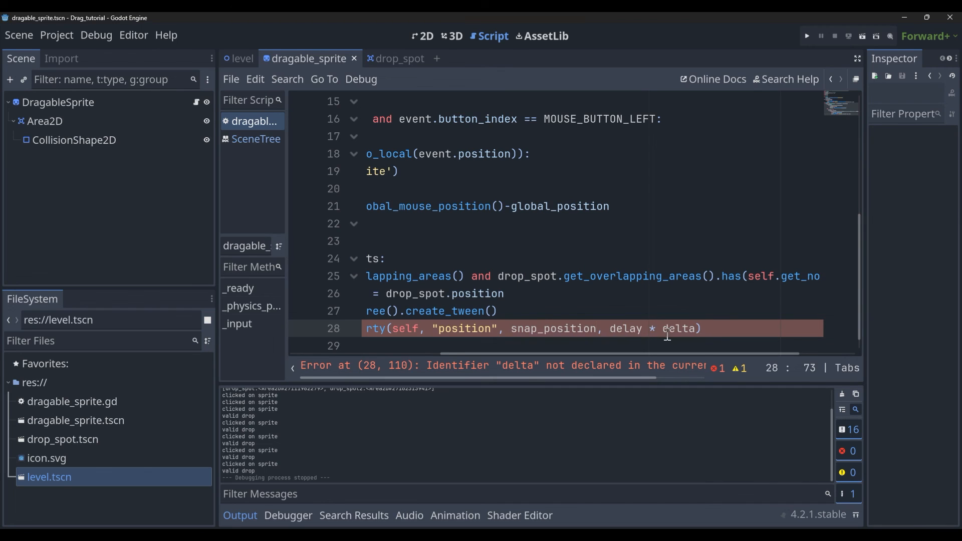
{"action": "double_click", "coordinate": [678, 328]}
{"action": "key", "text": "BackSpace"}
{"action": "key", "text": "BackSpace"}
{"action": "key", "text": "BackSpace"}
{"action": "key", "text": "BackSpace"}
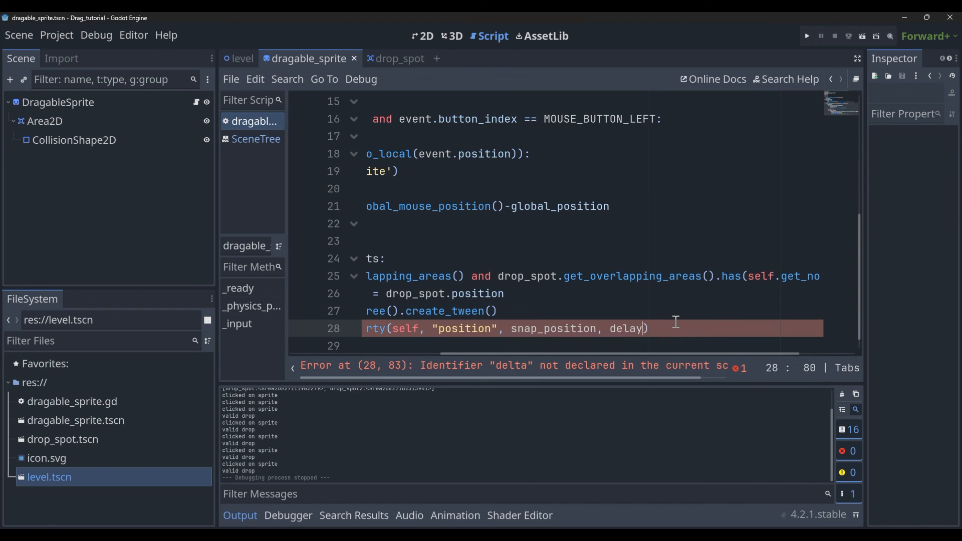
{"action": "left_click_drag", "start_coordinate": [666, 353], "coordinate": [589, 353]}
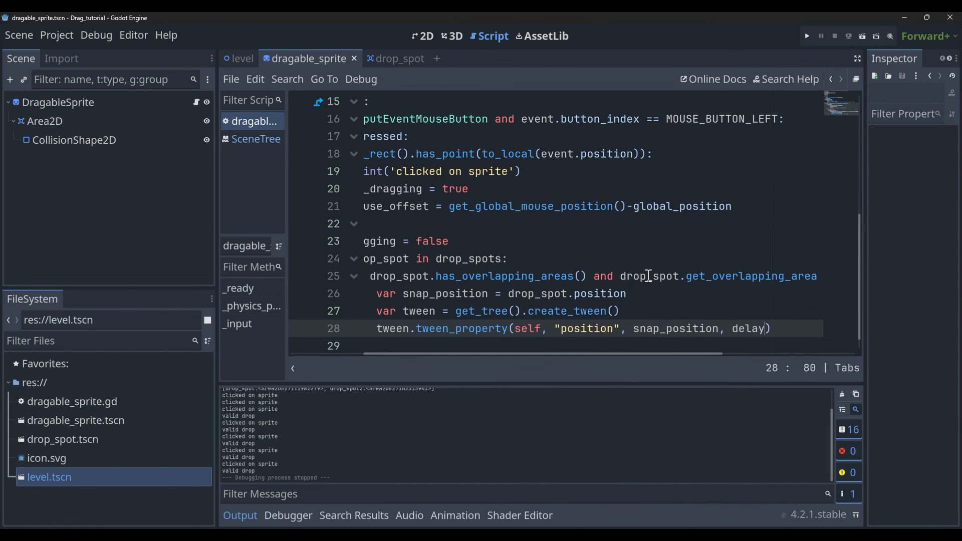
- Run the game and repeatedly release the sprite over the left and right spots to watch it snap in
{"action": "key", "text": "F5"}
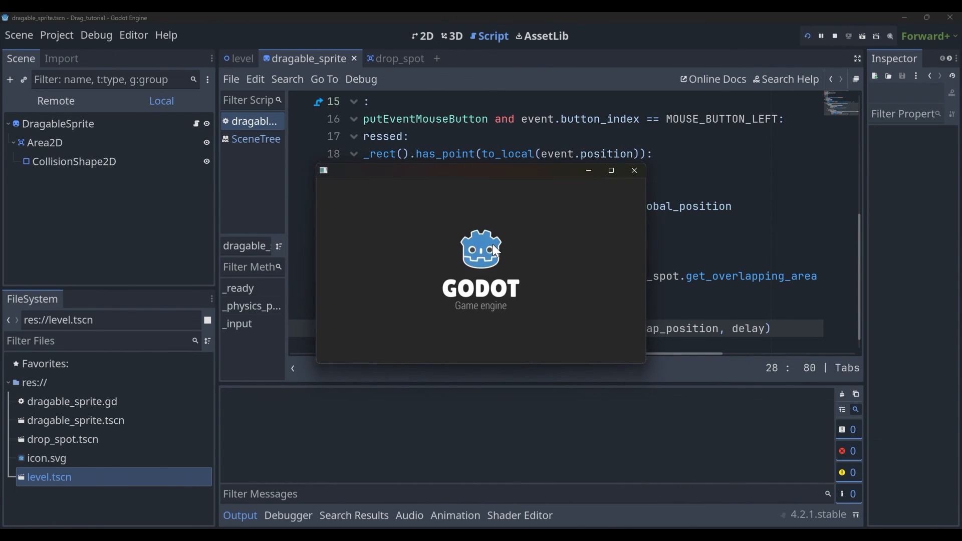
{"action": "mouse_move", "coordinate": [496, 286]}
{"action": "left_mouse_down"}
{"action": "mouse_move", "coordinate": [357, 287]}
{"action": "mouse_move", "coordinate": [602, 281]}
{"action": "mouse_move", "coordinate": [439, 238]}
{"action": "left_mouse_up"}
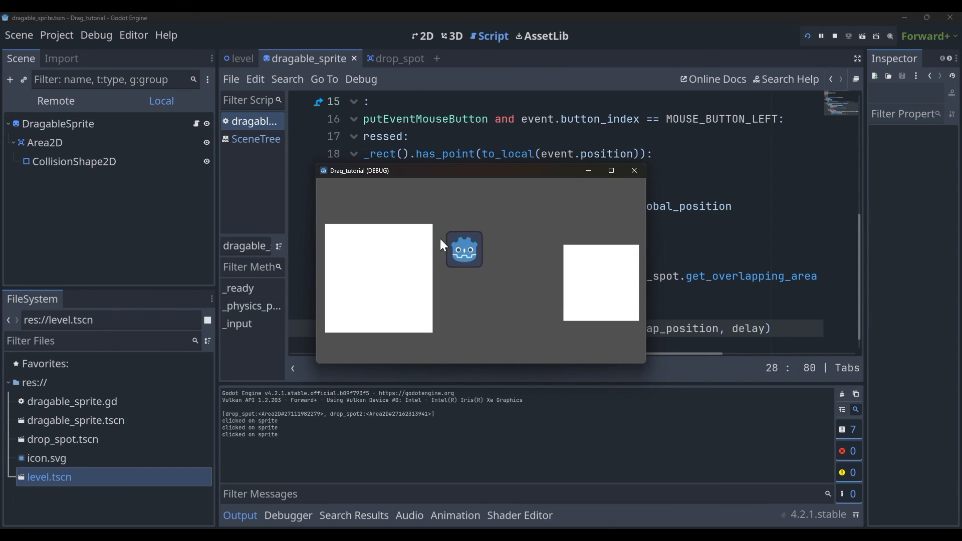
{"action": "left_click_drag", "start_coordinate": [384, 290], "coordinate": [333, 349]}
{"action": "mouse_move", "coordinate": [336, 312]}
{"action": "left_mouse_down"}
{"action": "mouse_move", "coordinate": [344, 306]}
{"action": "mouse_move", "coordinate": [327, 234]}
{"action": "left_mouse_up"}
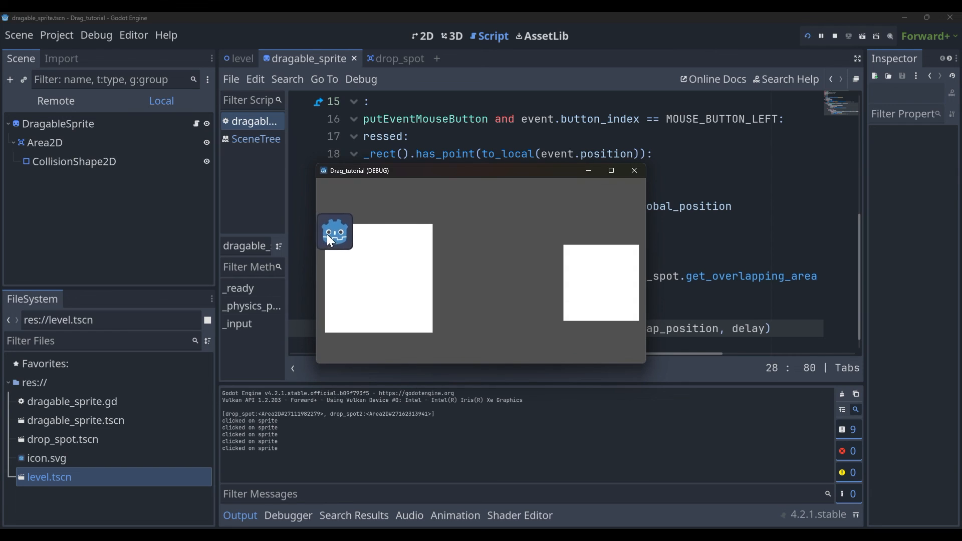
{"action": "mouse_move", "coordinate": [390, 263]}
{"action": "left_mouse_down"}
{"action": "mouse_move", "coordinate": [537, 320]}
{"action": "mouse_move", "coordinate": [594, 309]}
{"action": "mouse_move", "coordinate": [409, 233]}
{"action": "left_mouse_up"}
{"action": "left_click_drag", "start_coordinate": [387, 274], "coordinate": [409, 319]}
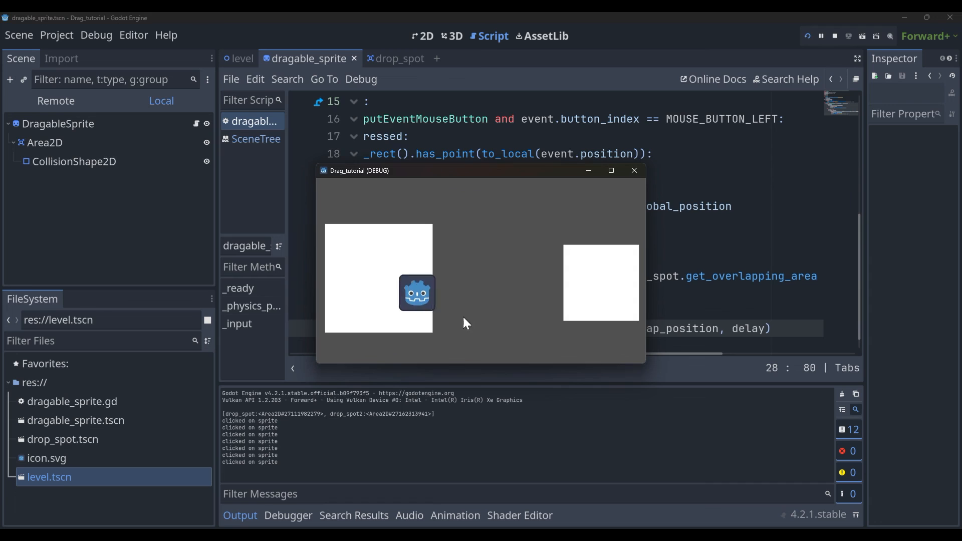
{"action": "mouse_move", "coordinate": [381, 279]}
{"action": "left_mouse_down"}
{"action": "mouse_move", "coordinate": [559, 275]}
{"action": "mouse_move", "coordinate": [594, 288]}
{"action": "mouse_move", "coordinate": [395, 269]}
{"action": "mouse_move", "coordinate": [495, 220]}
{"action": "mouse_move", "coordinate": [474, 315]}
{"action": "left_mouse_up"}
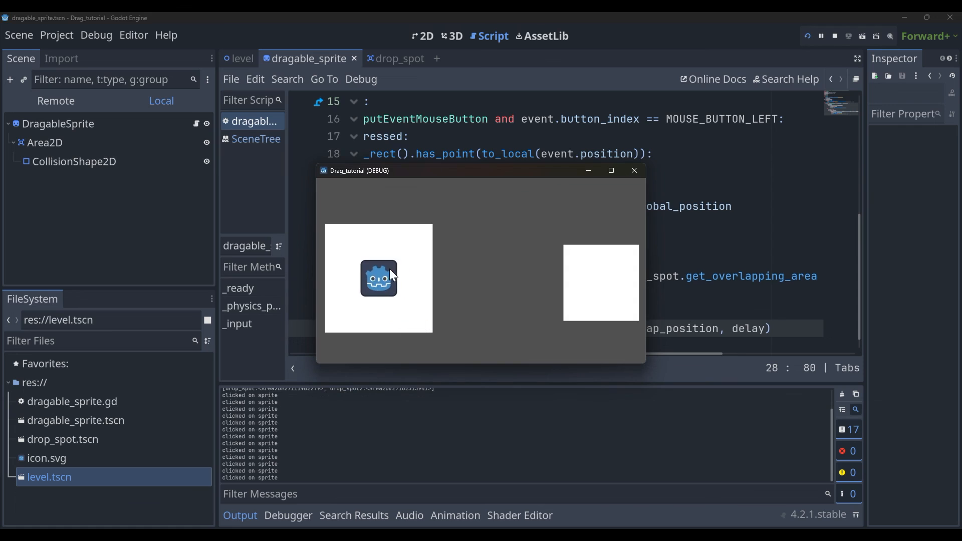
{"action": "left_click_drag", "start_coordinate": [390, 268], "coordinate": [332, 340]}
{"action": "mouse_move", "coordinate": [347, 236]}
{"action": "left_mouse_down"}
{"action": "mouse_move", "coordinate": [645, 257]}
{"action": "mouse_move", "coordinate": [601, 285]}
{"action": "mouse_move", "coordinate": [416, 241]}
{"action": "mouse_move", "coordinate": [523, 316]}
{"action": "mouse_move", "coordinate": [576, 325]}
{"action": "left_mouse_up"}
{"action": "mouse_move", "coordinate": [602, 286]}
{"action": "left_mouse_down"}
{"action": "mouse_move", "coordinate": [406, 264]}
{"action": "mouse_move", "coordinate": [601, 267]}
{"action": "left_mouse_up"}
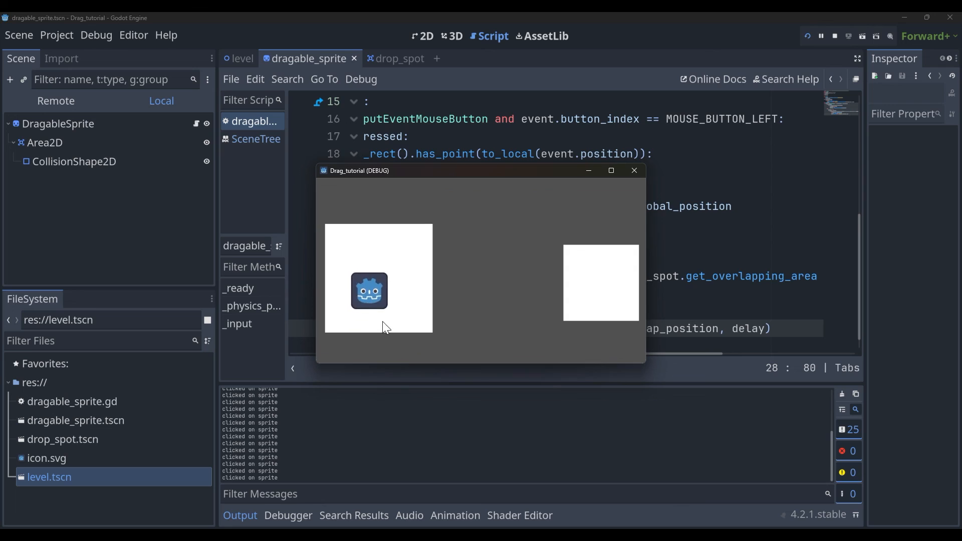